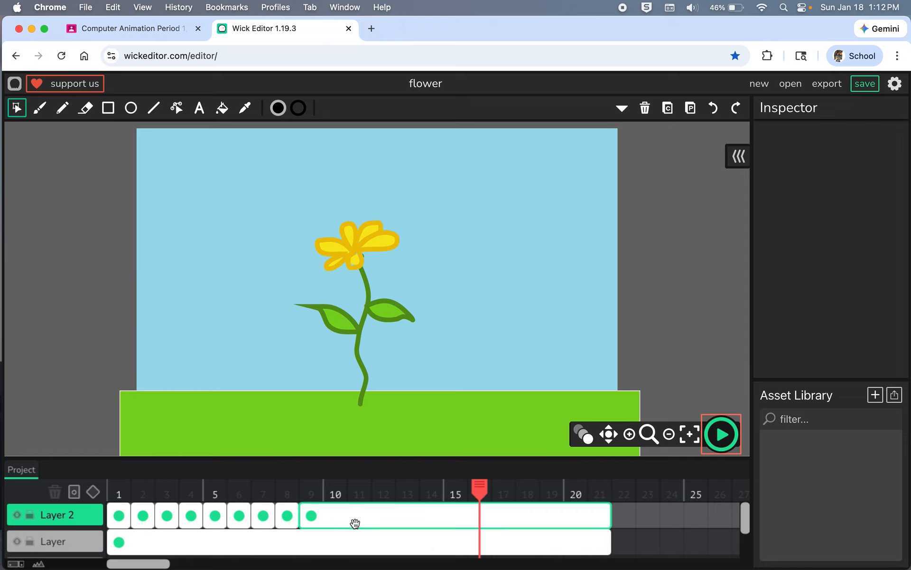
Step: Scrub through the finished flower animation's timeline to examine how the plant grows frame by frame
left_click_drag(479, 489, 85, 458)
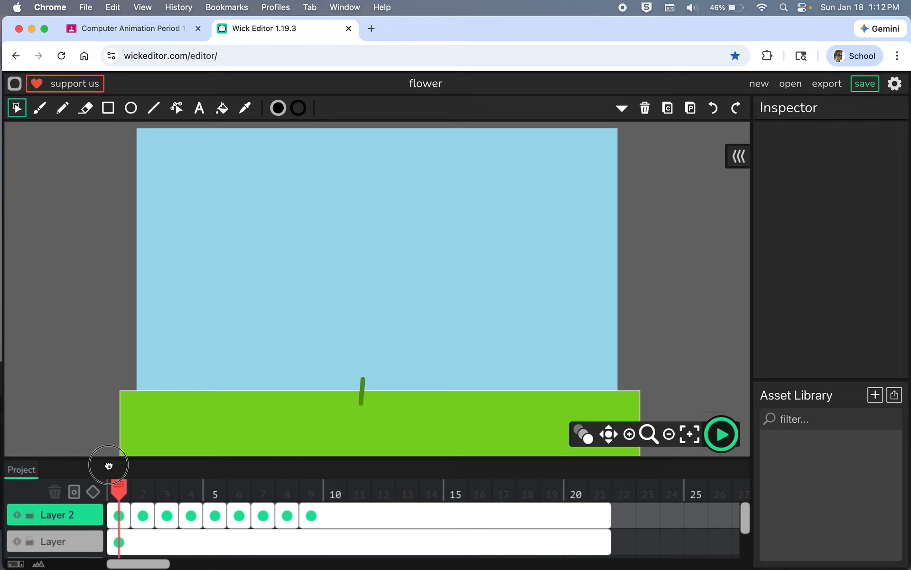
left_click_drag(122, 492, 386, 505)
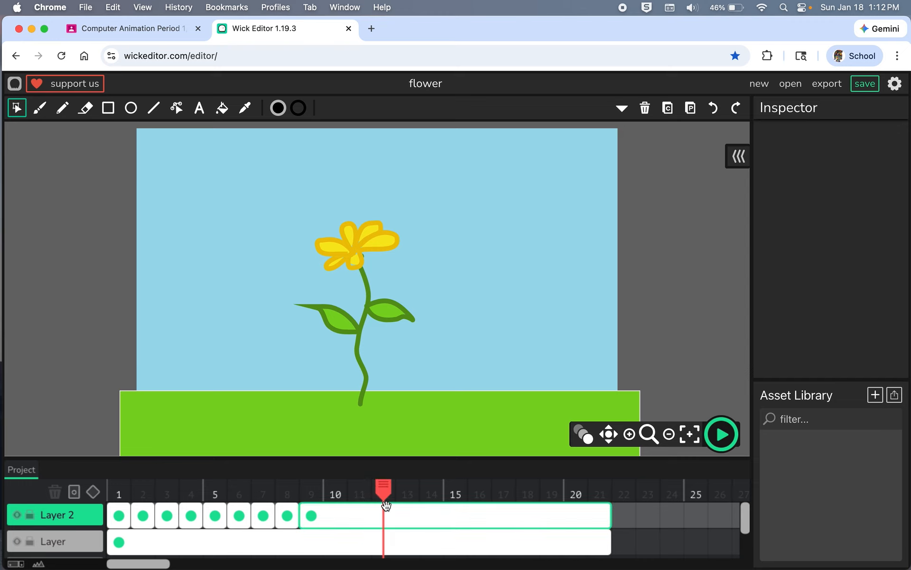
left_click(134, 544)
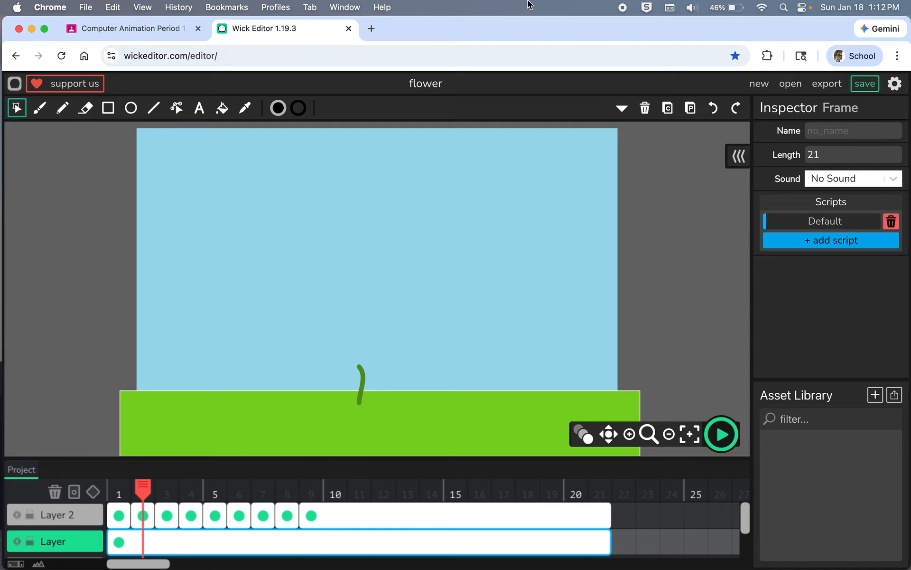
Step: Open a second Wick Editor project in a new browser tab and delete the offered autosave
left_click(371, 30)
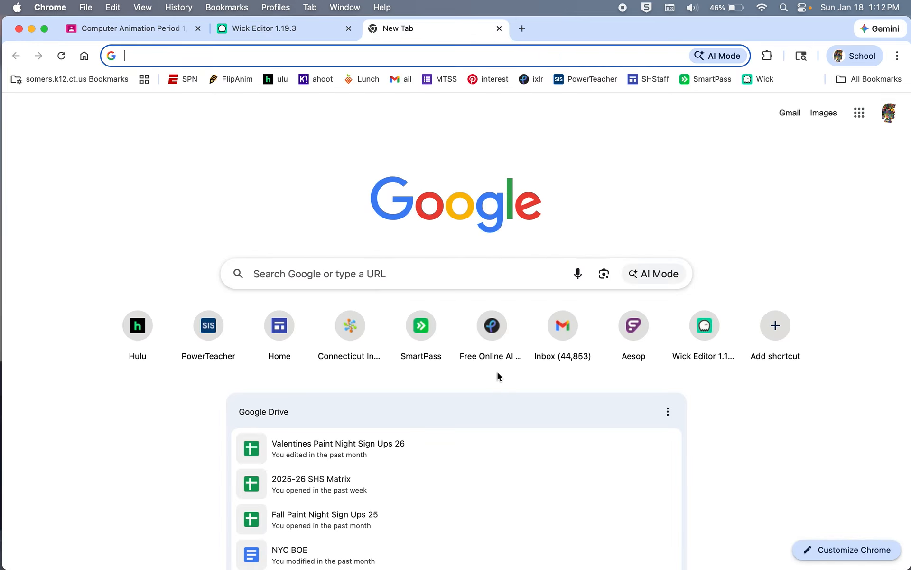
left_click(714, 337)
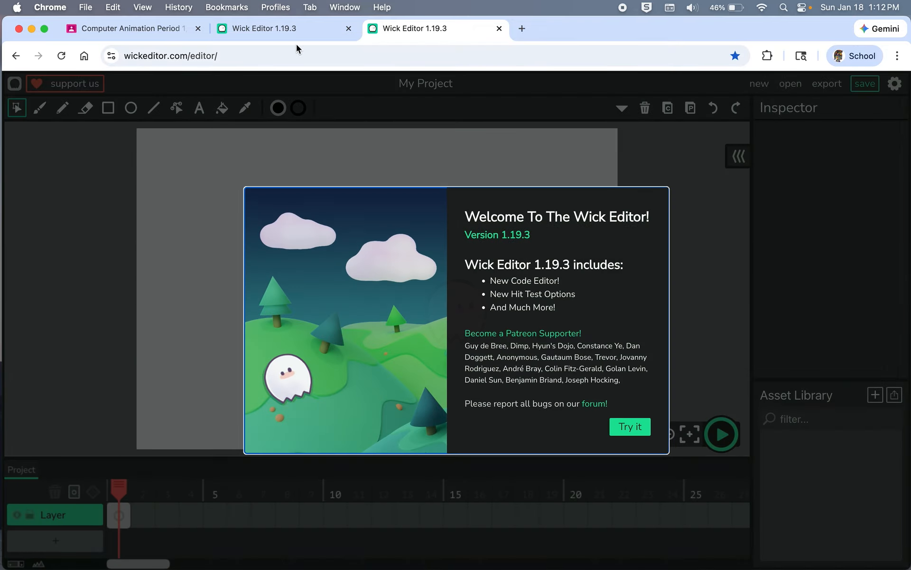
left_click(643, 429)
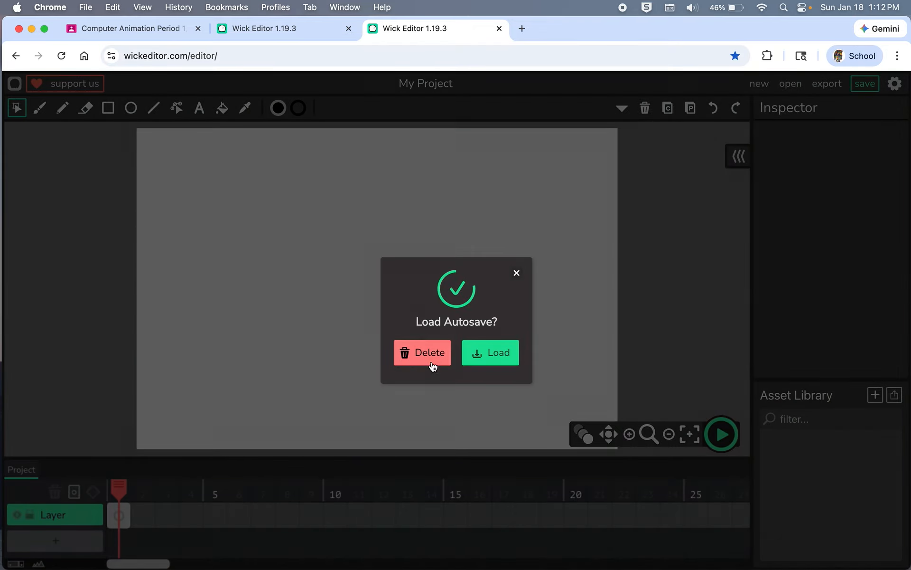
left_click(425, 356)
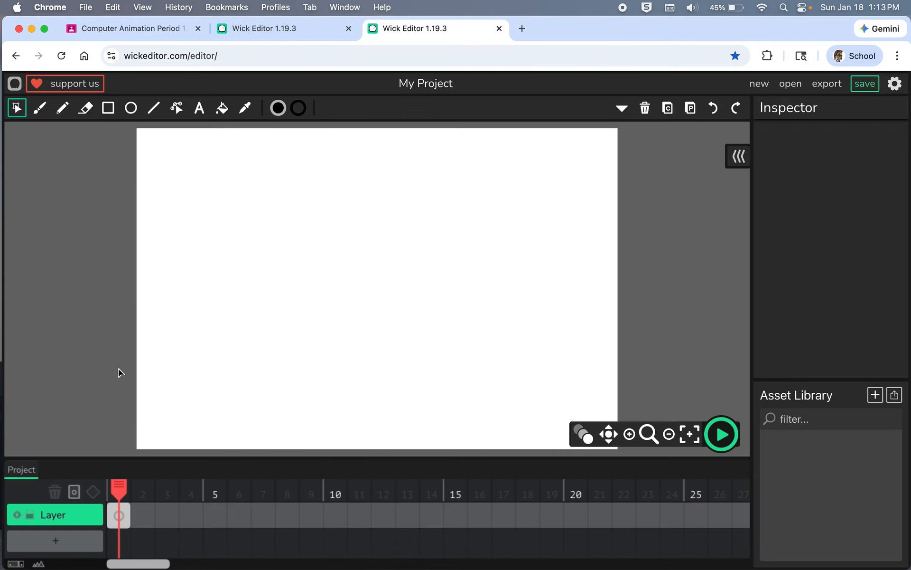
Step: Draw a green (7ED321) rectangle with a transparent outline across the lower part of the canvas as grass
left_click(55, 516)
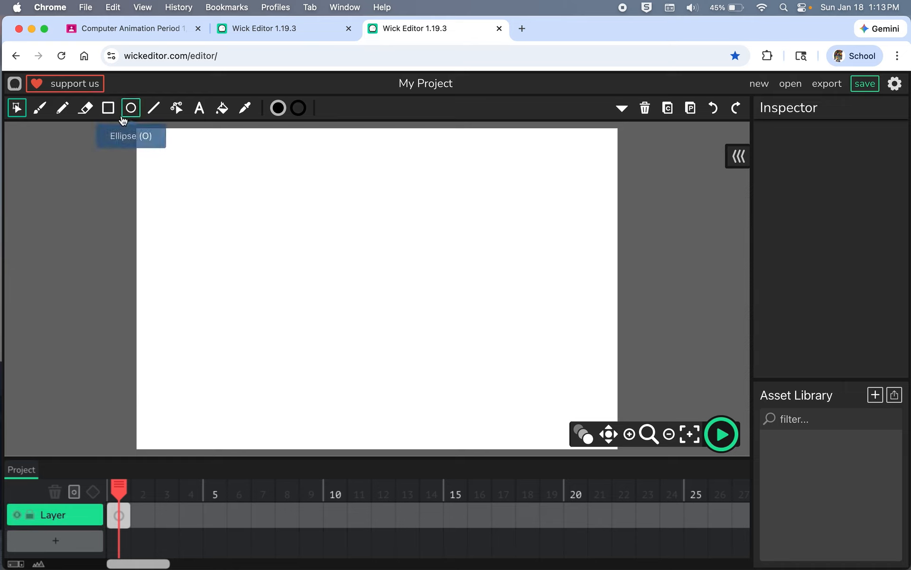
left_click(108, 107)
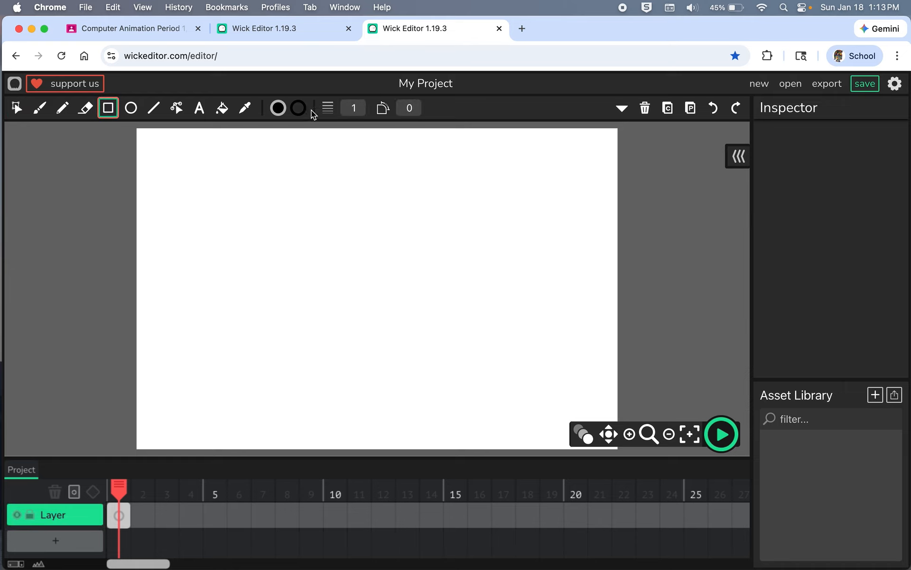
left_click(278, 107)
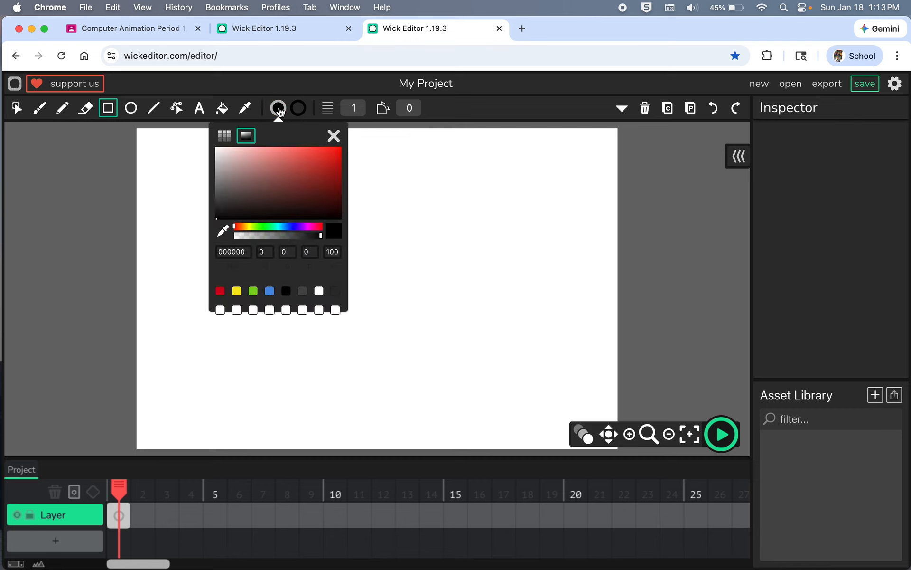
left_click(253, 291)
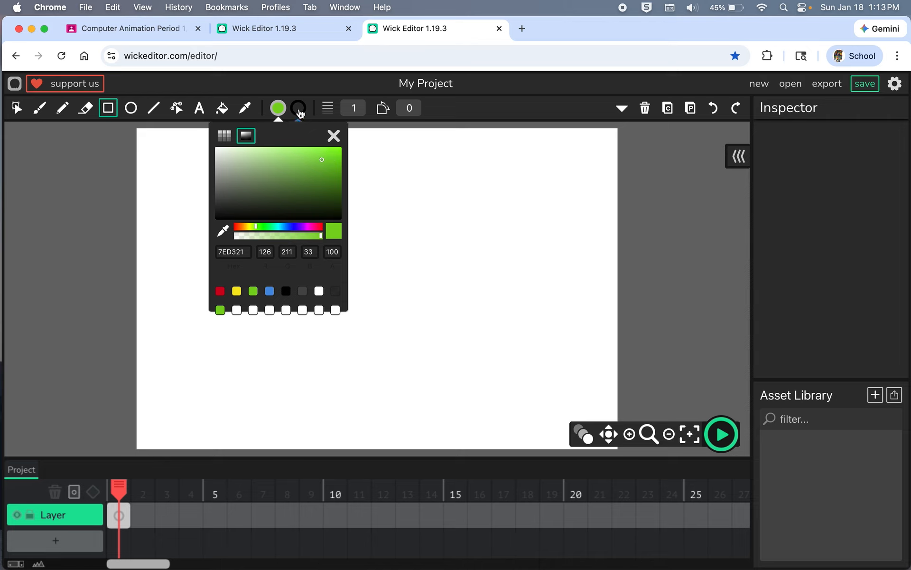
left_click(298, 108)
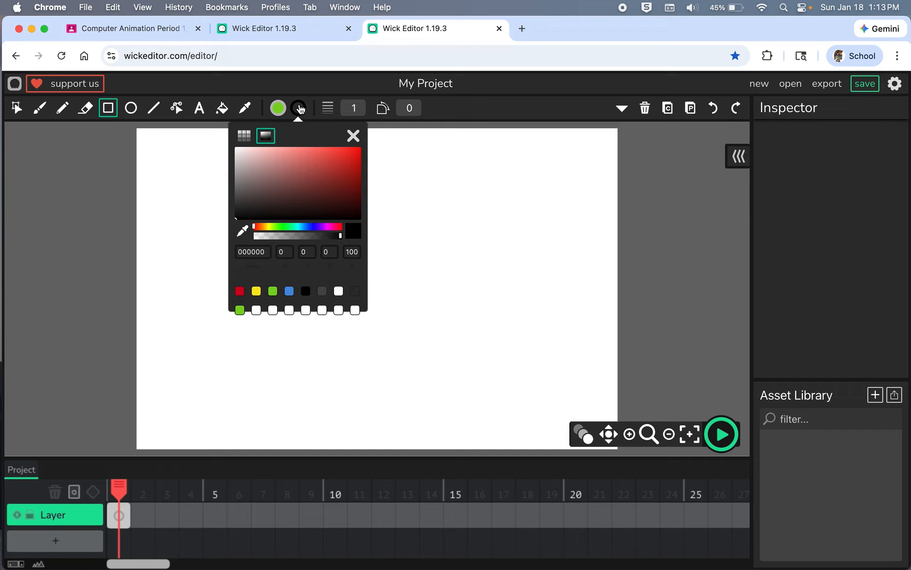
left_click(355, 291)
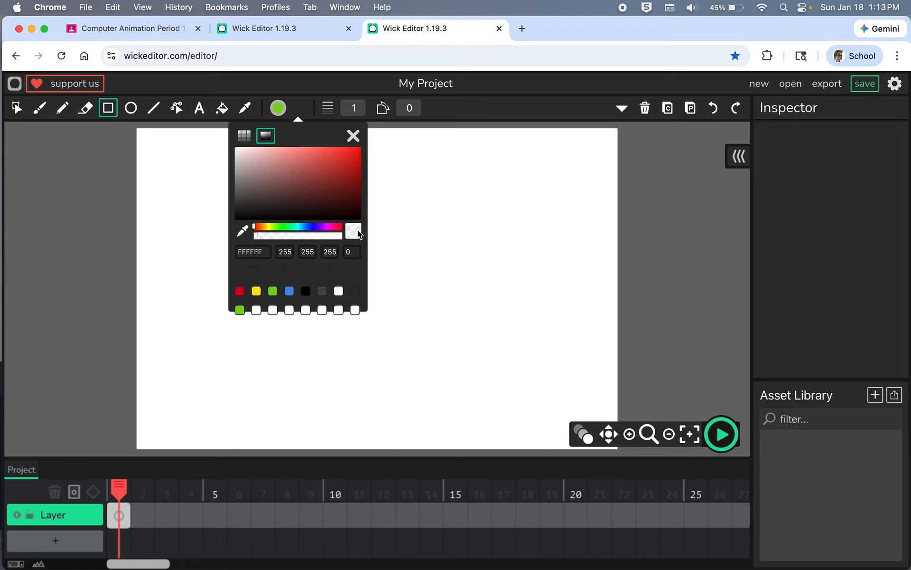
left_click(353, 135)
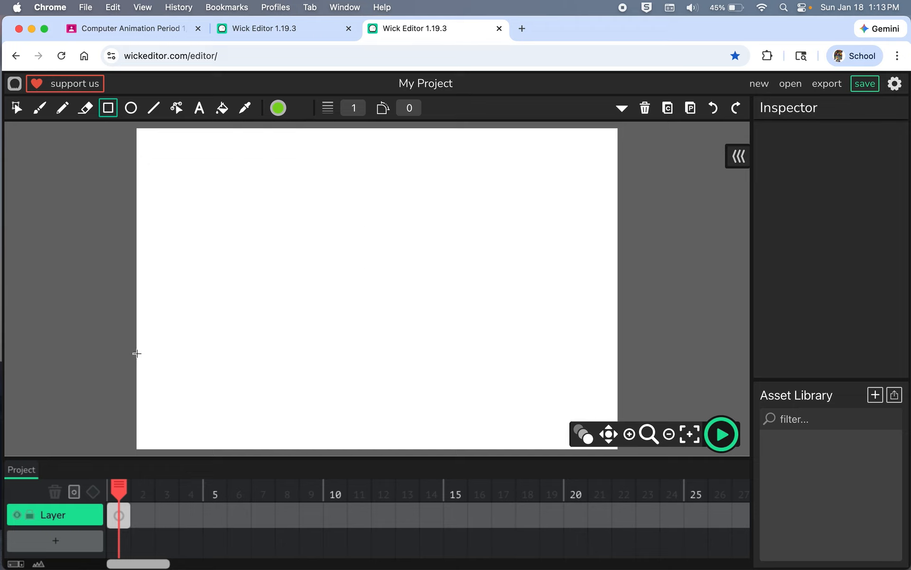
left_click_drag(126, 364, 645, 465)
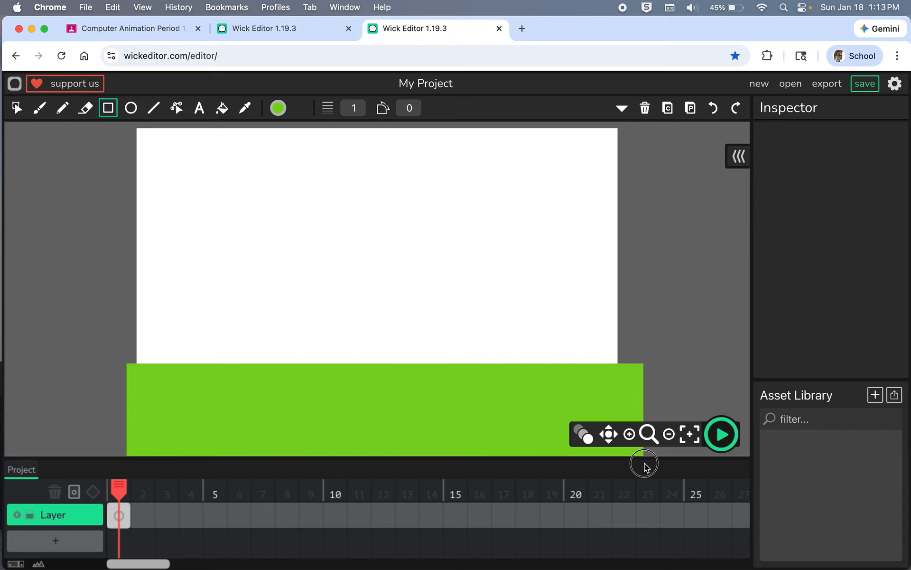
Step: Add a second layer above the grass layer and extend the grass frame to a length of 19
left_click(103, 518)
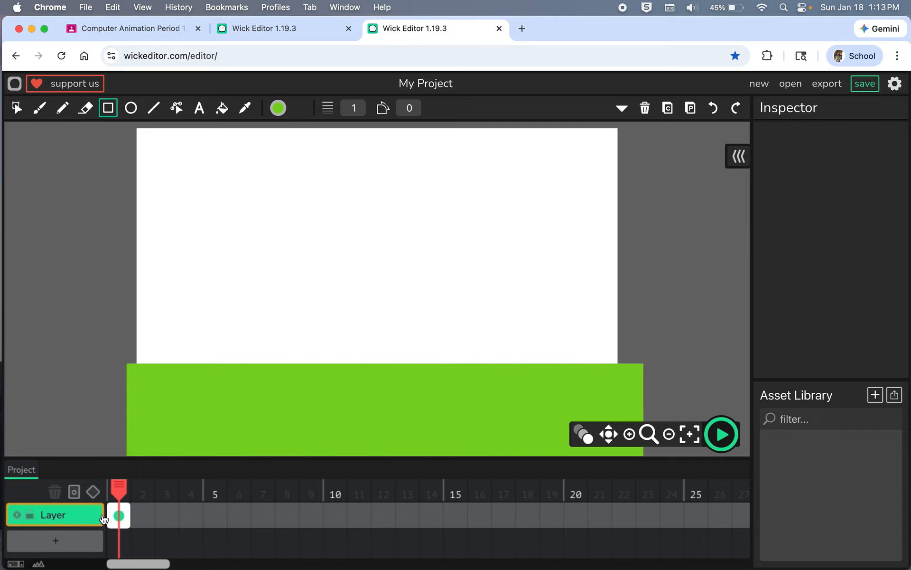
left_click(56, 543)
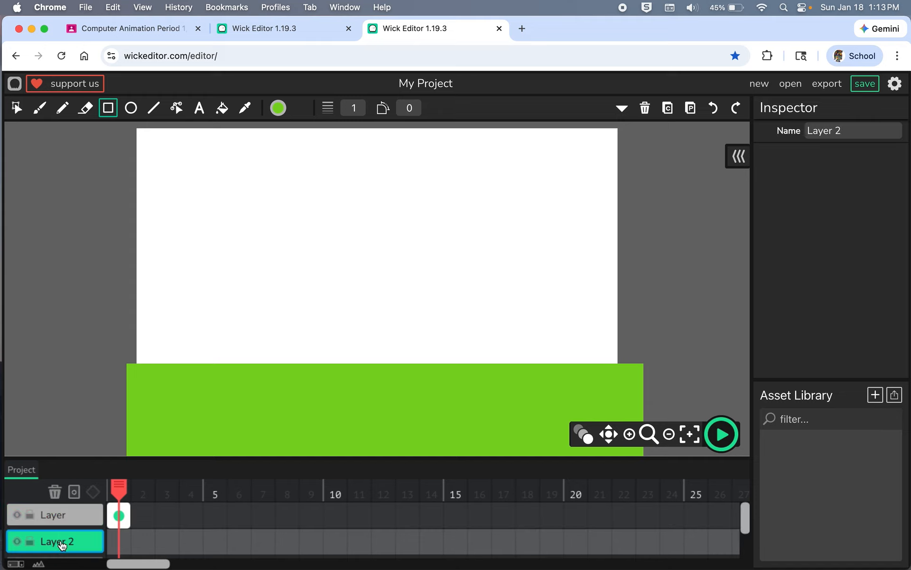
left_click_drag(61, 545, 65, 510)
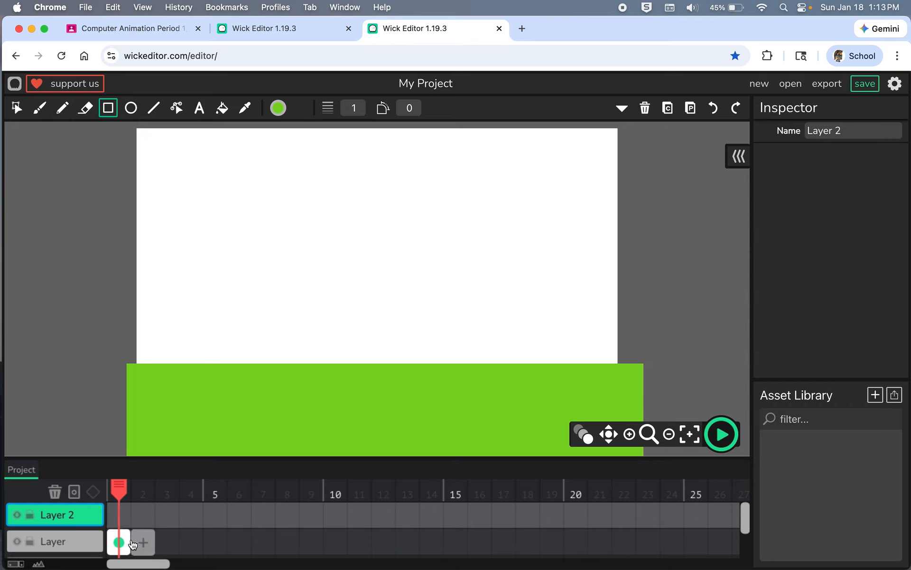
left_click_drag(128, 542, 562, 540)
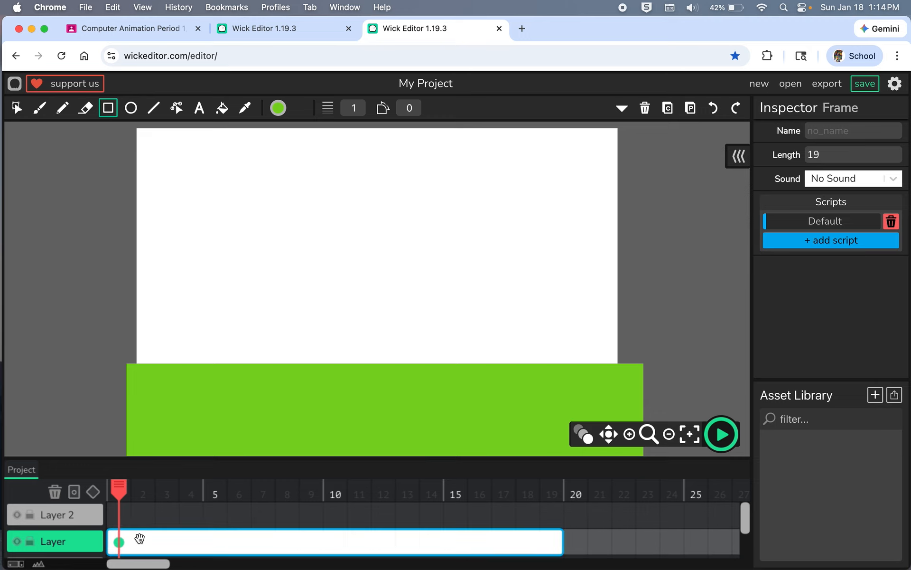
Step: Add frame 1 on Layer 2 and set up the Pencil with stroke width 7 and dark green stroke color 4E7A1D
left_click(117, 515)
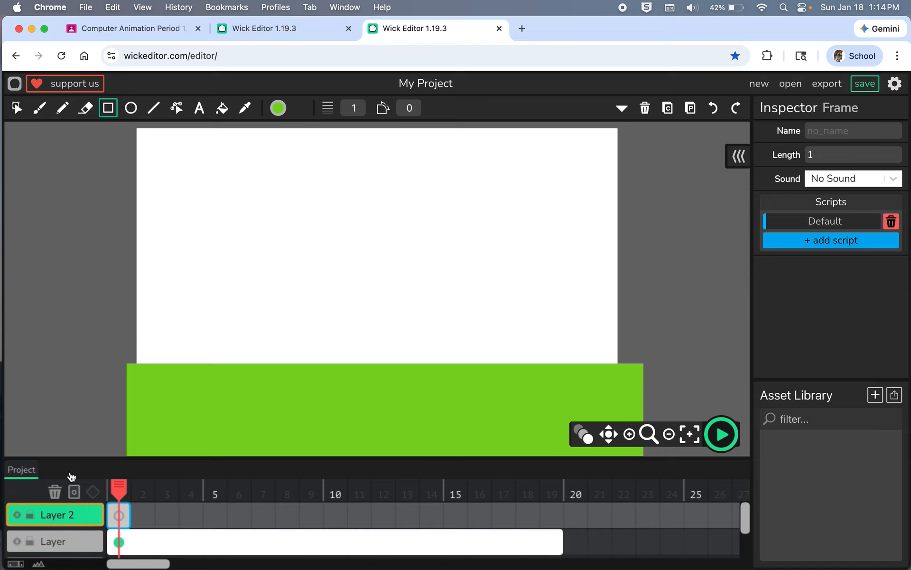
left_click(62, 108)
left_click(359, 110)
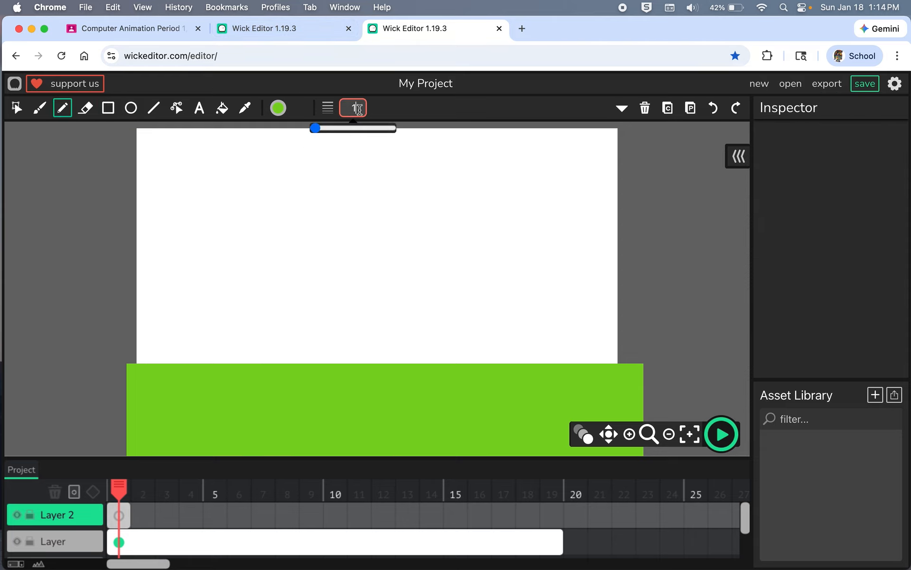
key("BackSpace")
type("7")
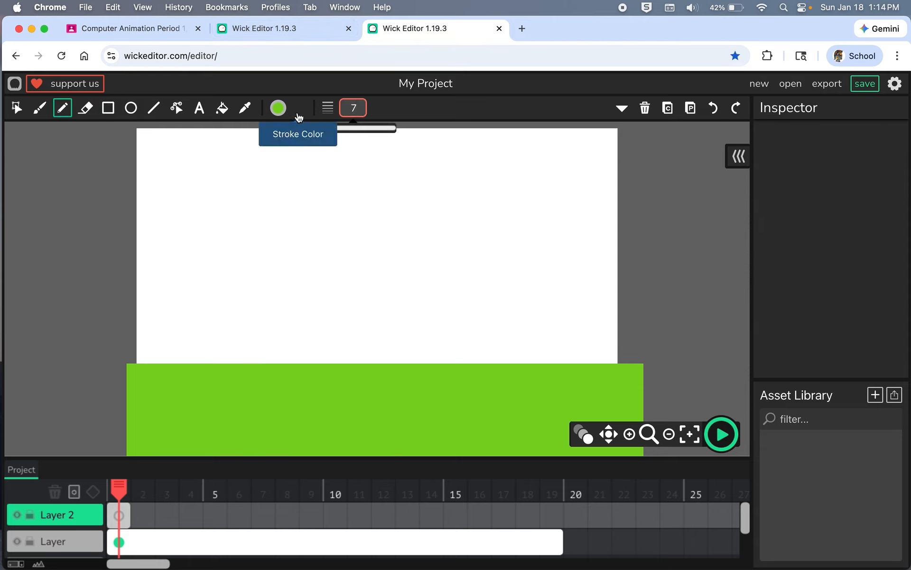
left_click(298, 109)
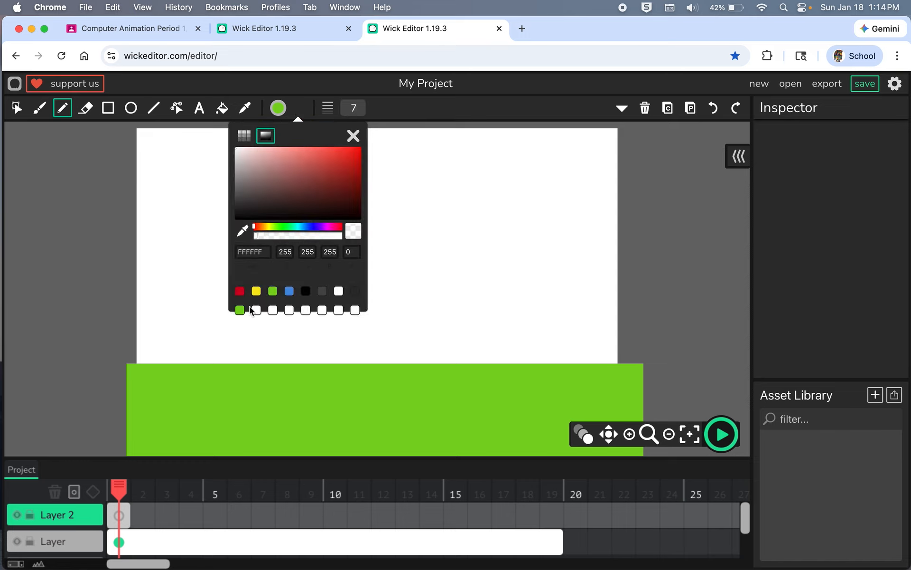
left_click(272, 290)
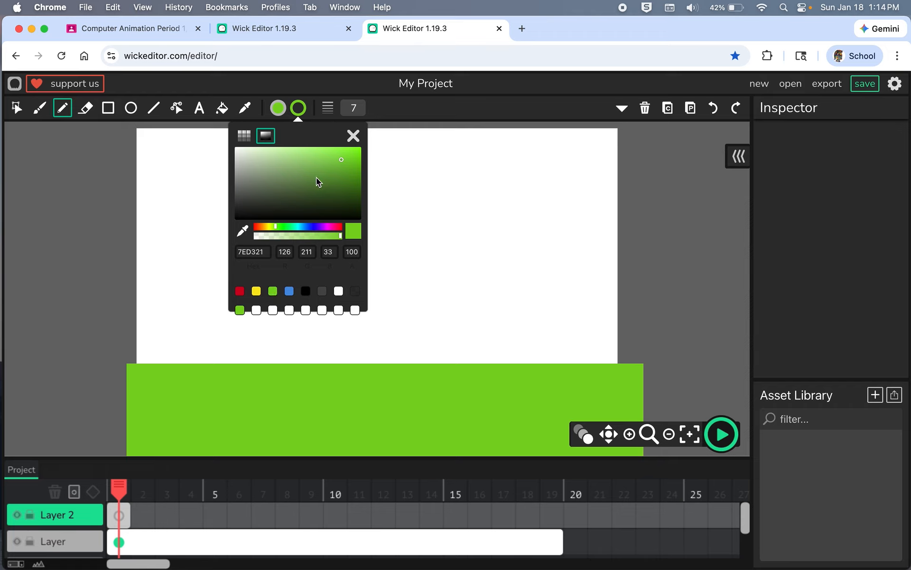
left_click(338, 190)
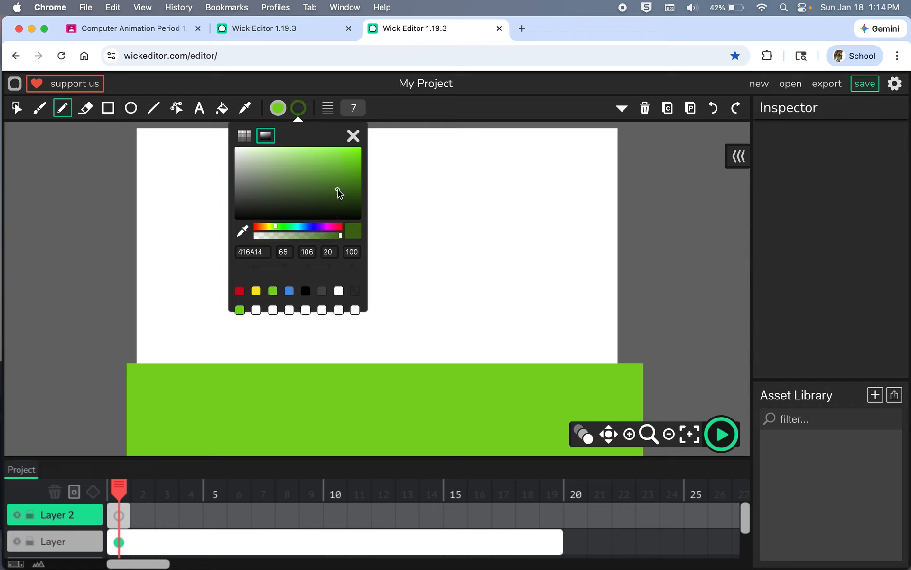
left_click(331, 185)
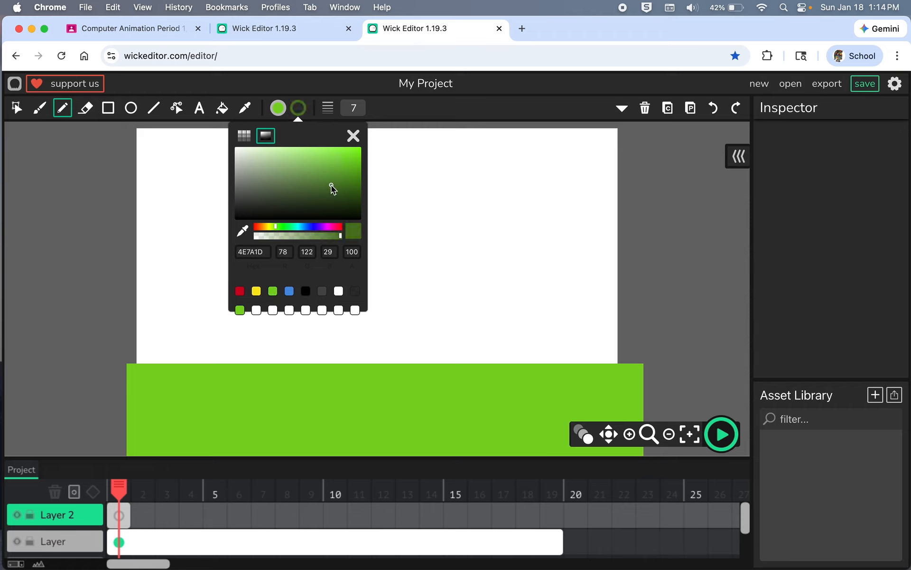
left_click(407, 299)
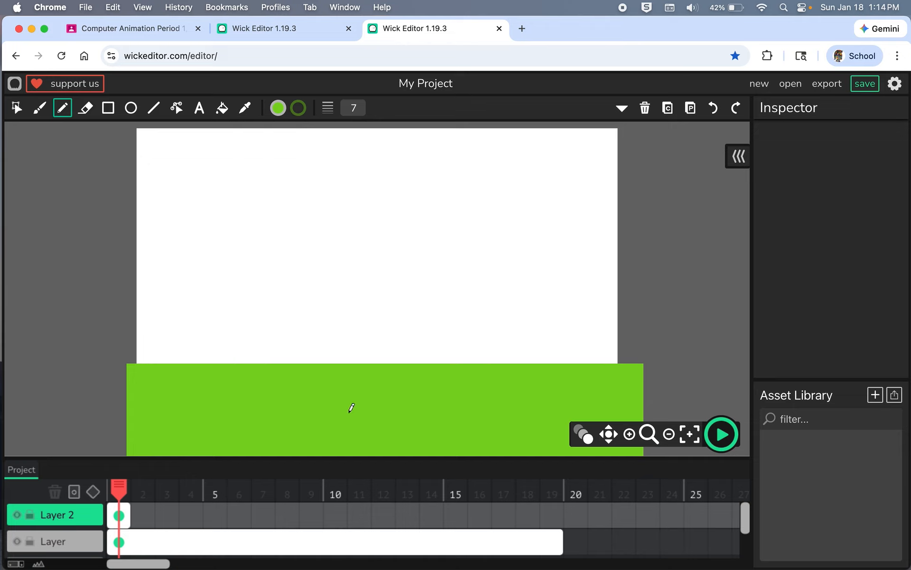
left_click_drag(365, 382, 361, 345)
key("super+z")
left_click(121, 519)
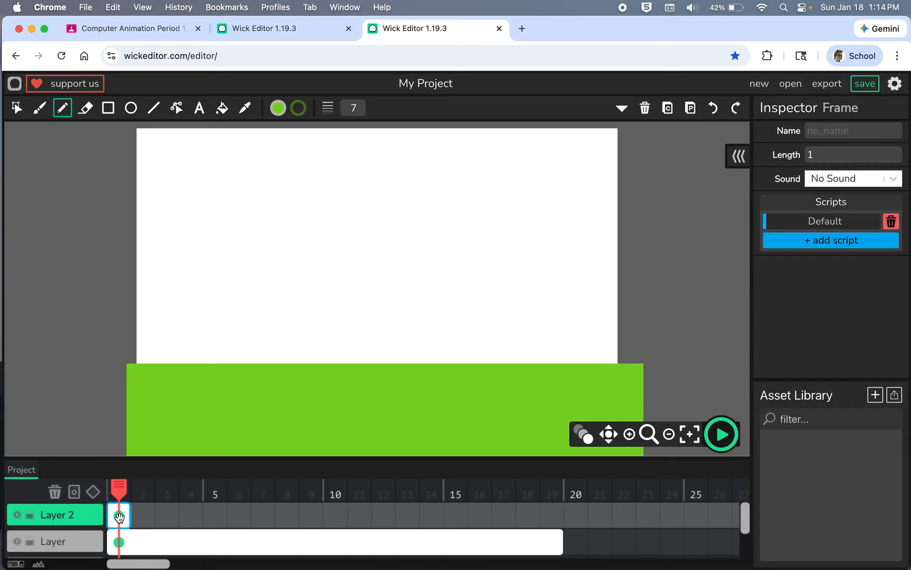
left_click(119, 517)
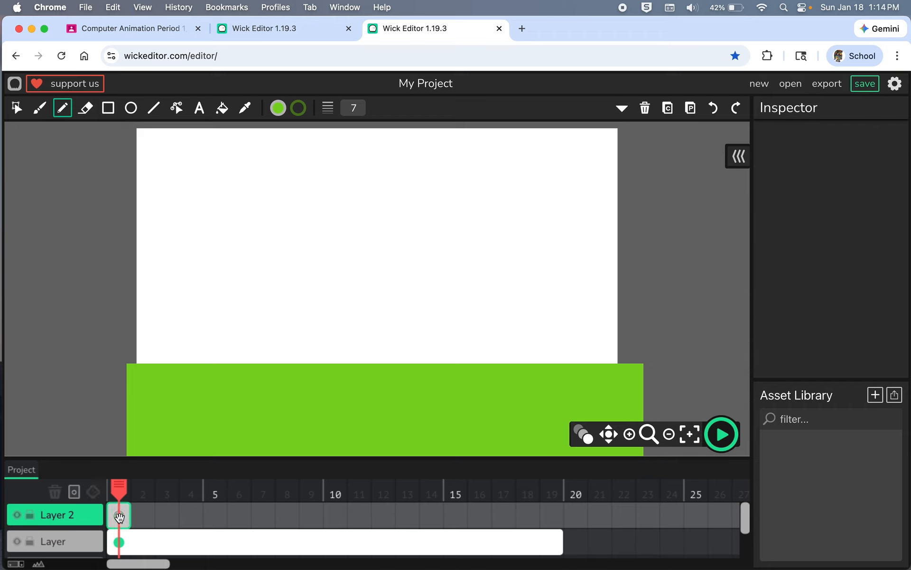
Step: Draw a short stem on frame 2 of Layer 2, and with onion skinning enabled, a slightly taller stem on frame 3
left_click(142, 515)
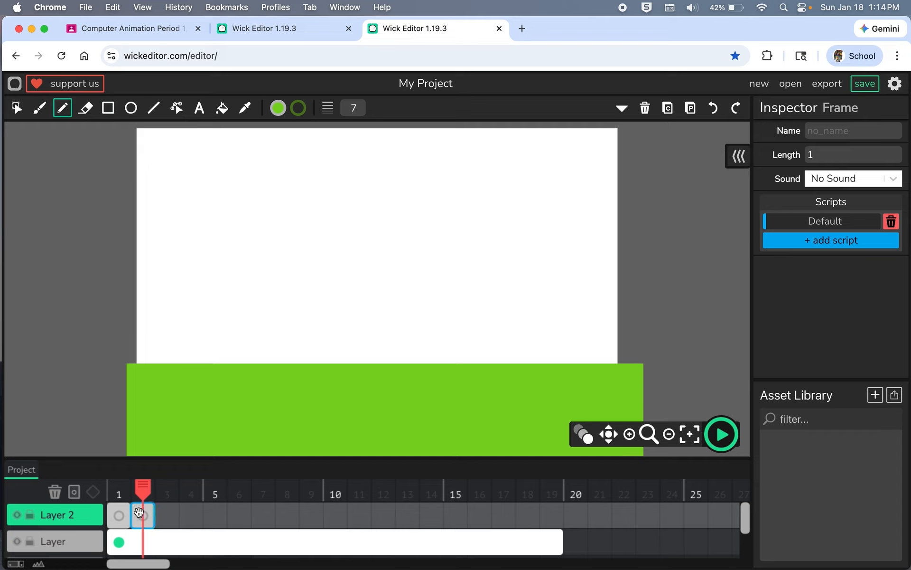
left_click_drag(373, 381, 372, 354)
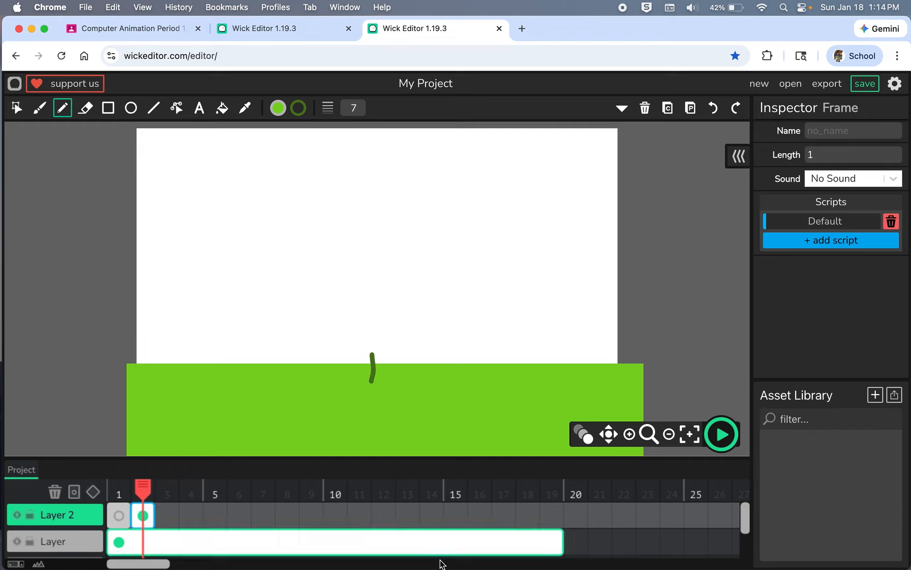
left_click(166, 515)
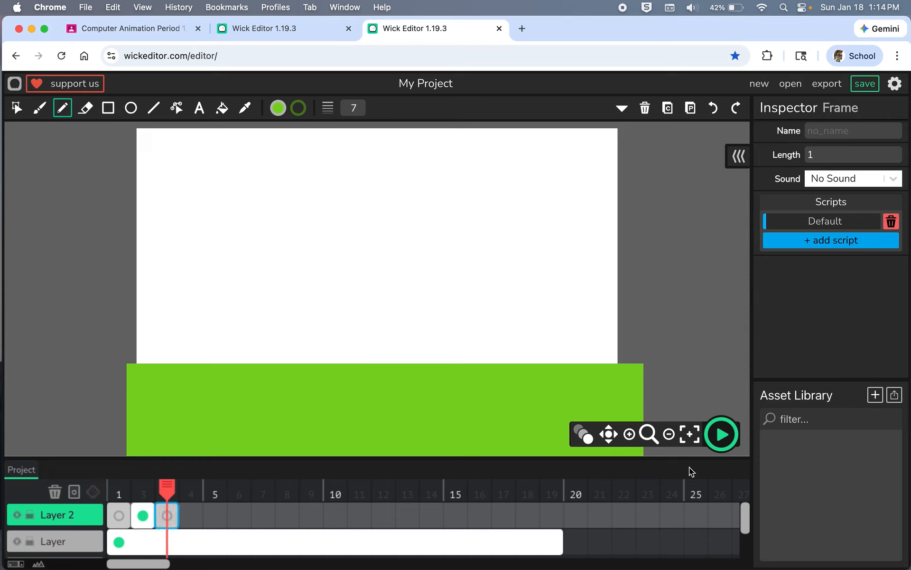
left_click(584, 435)
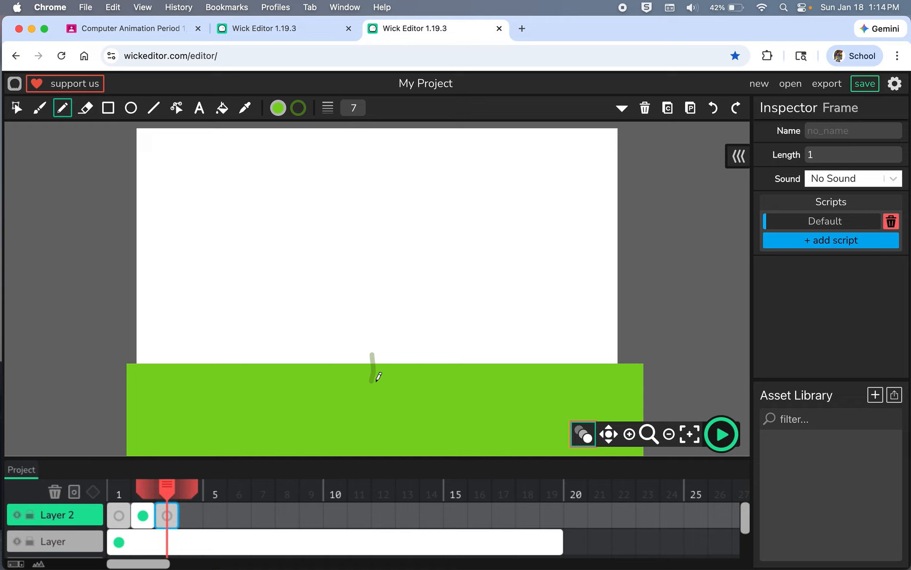
left_click_drag(374, 378, 371, 337)
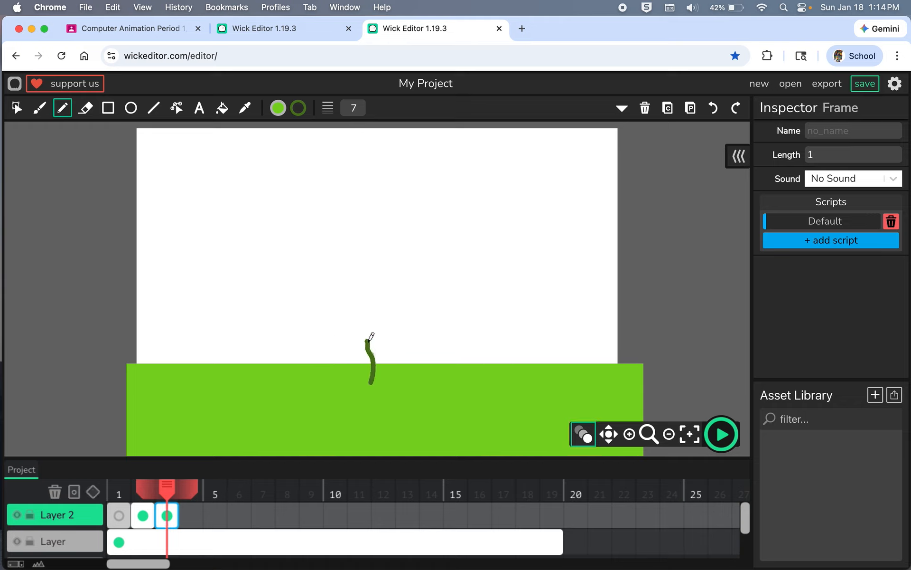
Step: Add frames 4, 5 and 6 on Layer 2 and draw a progressively taller curved stem on each
left_click(191, 515)
left_click_drag(374, 376, 369, 323)
left_click(213, 513)
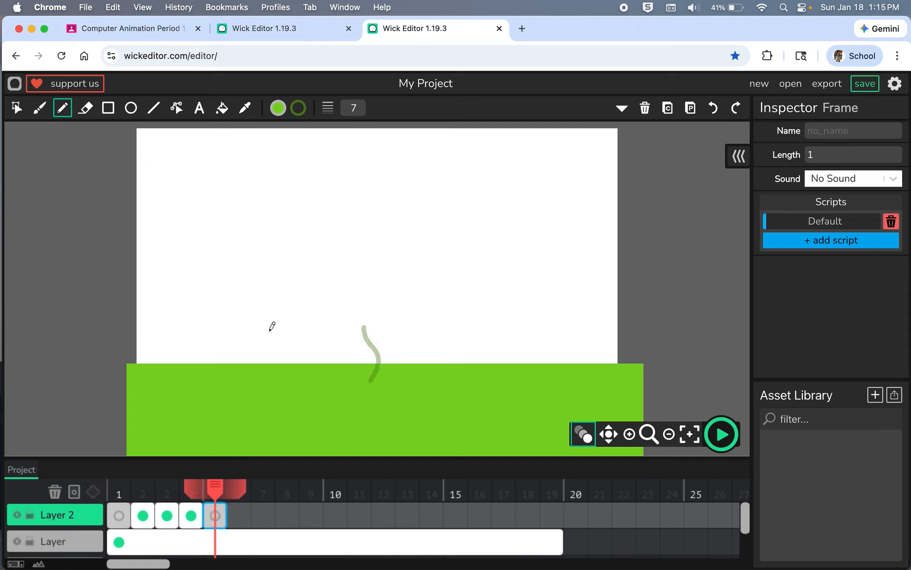
left_click_drag(370, 377, 378, 311)
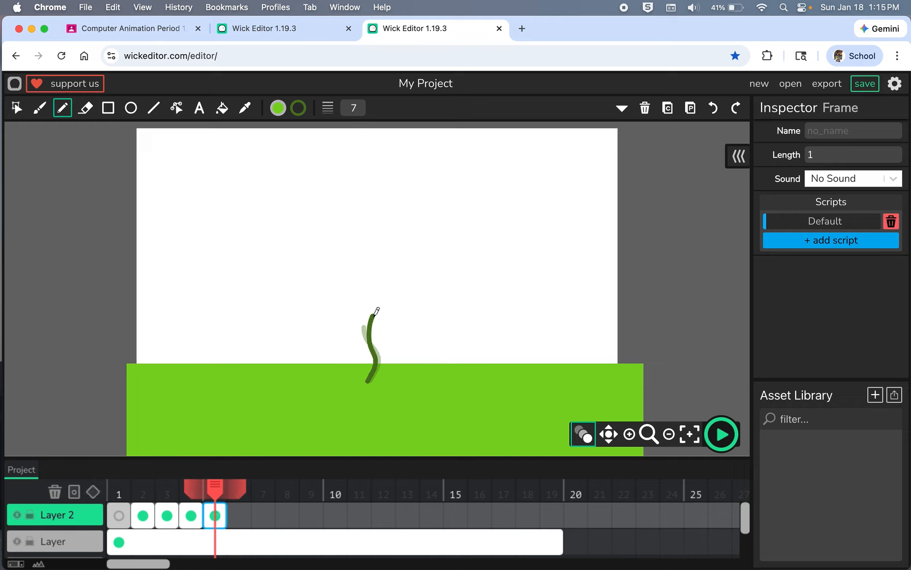
left_click(239, 514)
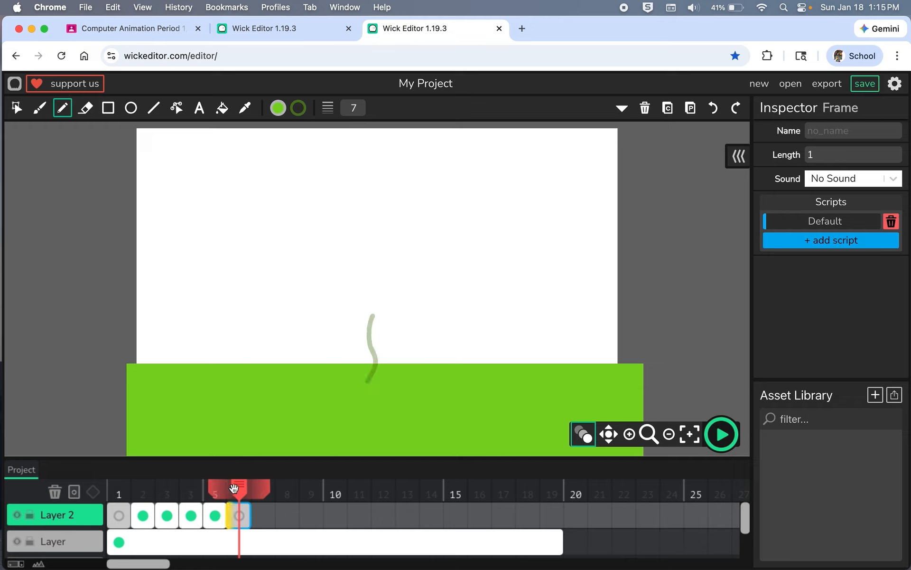
left_click_drag(373, 376, 374, 298)
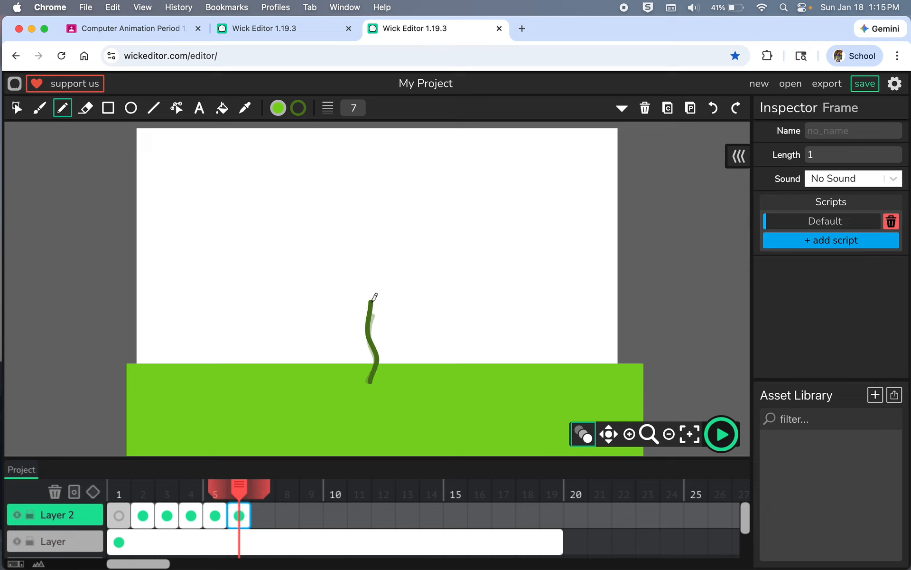
Step: Add frames 7 and 8 on Layer 2, drawing a taller stem with two small side leaves on each, larger on frame 8
left_click(263, 518)
mouse_move(372, 377)
left_mouse_down()
mouse_move(371, 280)
mouse_move(357, 313)
mouse_move(371, 317)
mouse_move(377, 336)
left_mouse_up()
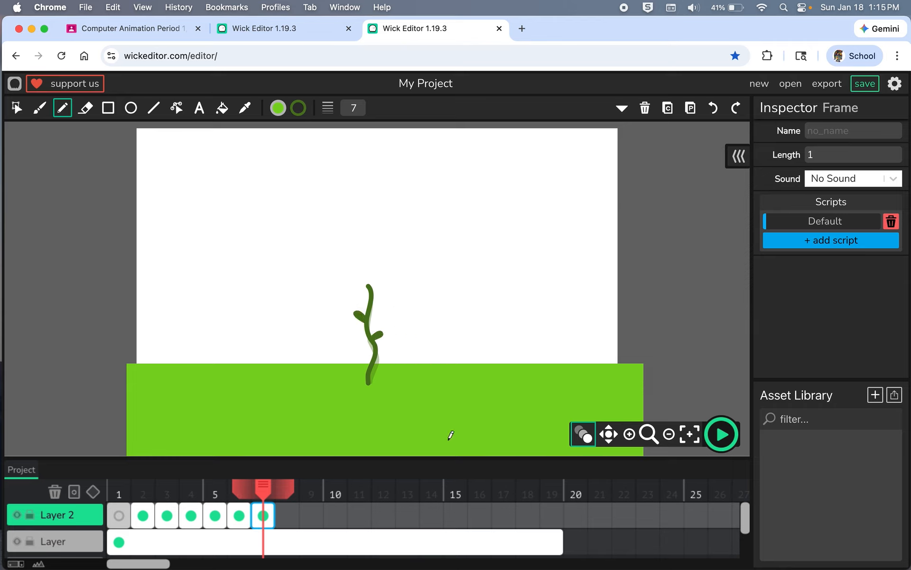
left_click(287, 516)
left_click_drag(370, 384, 368, 261)
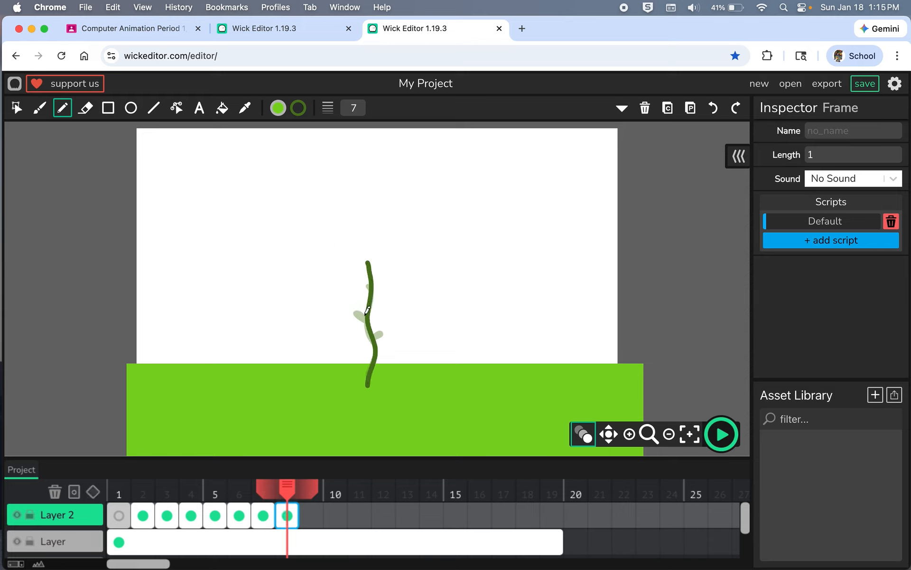
mouse_move(364, 314)
left_mouse_down()
mouse_move(349, 310)
mouse_move(374, 332)
mouse_move(394, 326)
left_mouse_up()
Step: Add frame 9 on Layer 2 and draw a stem with two outlined open leaves and a solid bud at its tip
left_click(306, 489)
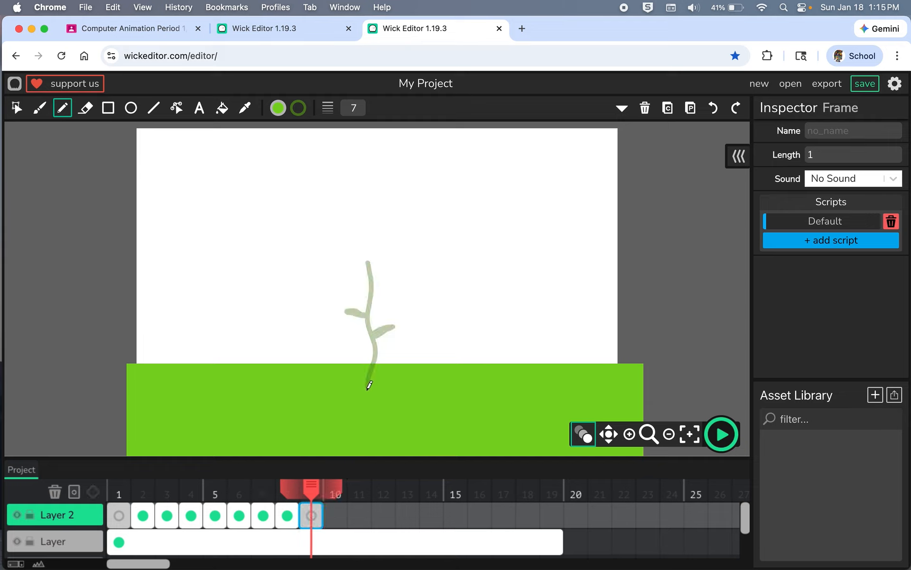
left_click_drag(367, 386, 372, 252)
left_click_drag(366, 308, 359, 304)
mouse_move(353, 298)
left_mouse_down()
mouse_move(329, 307)
mouse_move(363, 316)
mouse_move(370, 332)
mouse_move(404, 311)
mouse_move(374, 331)
left_mouse_up()
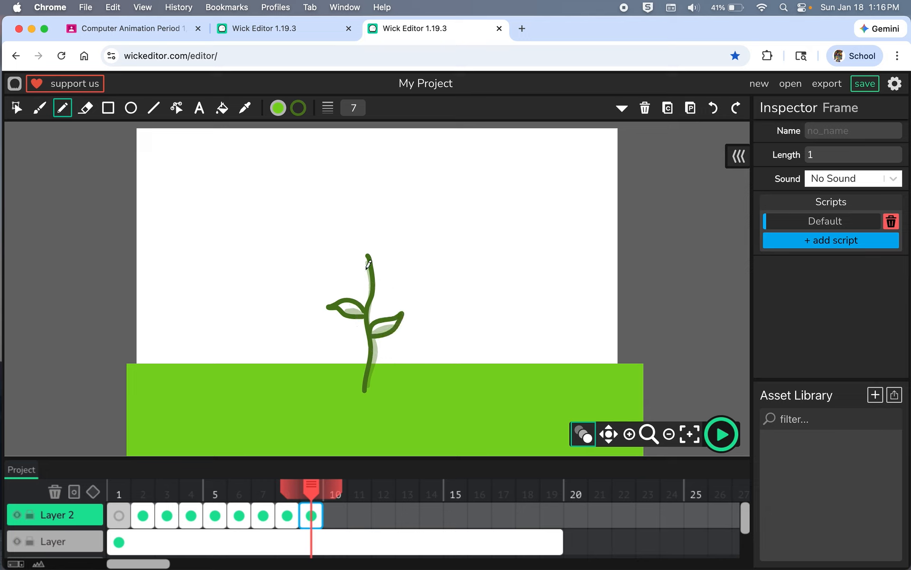
mouse_move(371, 260)
left_mouse_down()
mouse_move(369, 249)
mouse_move(378, 253)
mouse_move(375, 265)
mouse_move(371, 243)
mouse_move(375, 274)
left_mouse_up()
Step: Fill both leaves on frame 9 with the light green fill color using the Fill Bucket
left_click(222, 109)
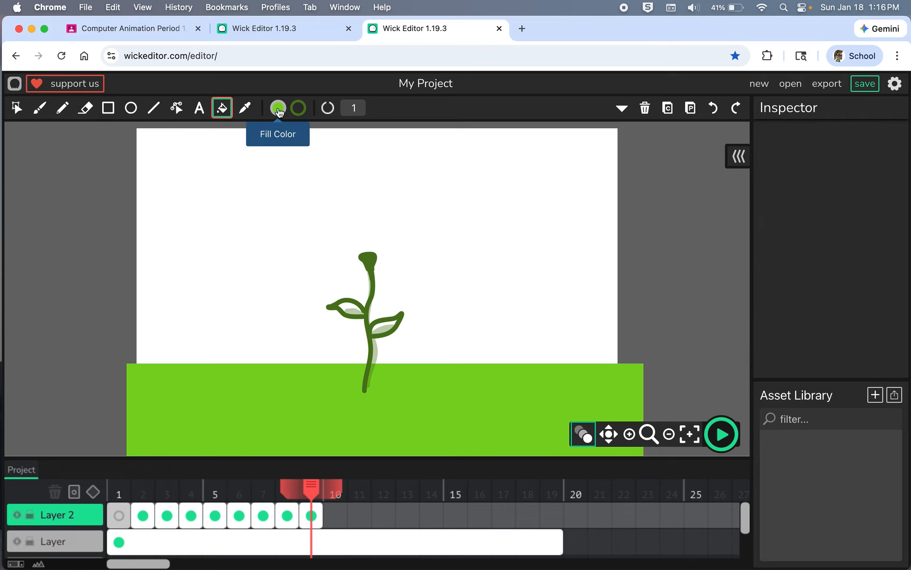
left_click(356, 305)
left_click(387, 326)
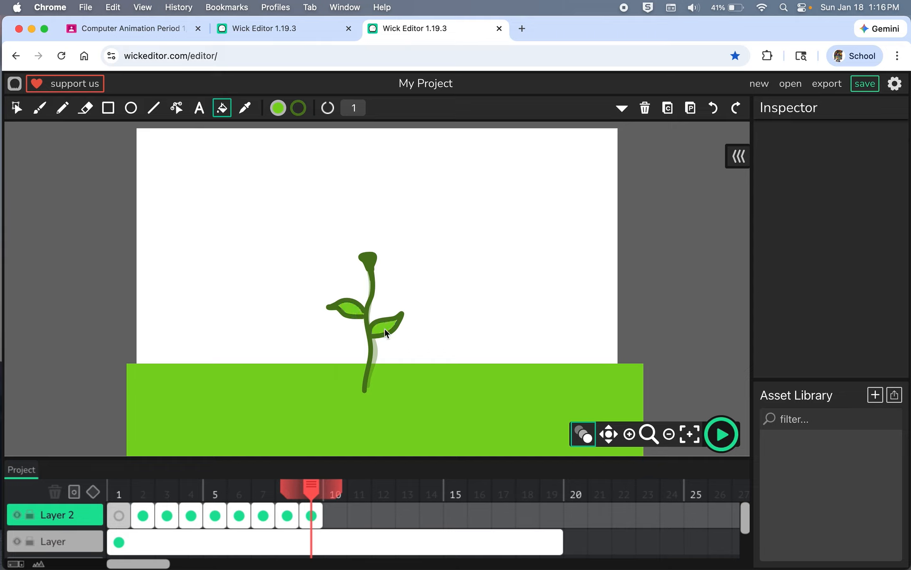
Step: Add frame 10 on Layer 2, draw the stem with a bud and two larger leaves, and fill the leaves light green
left_click(335, 519)
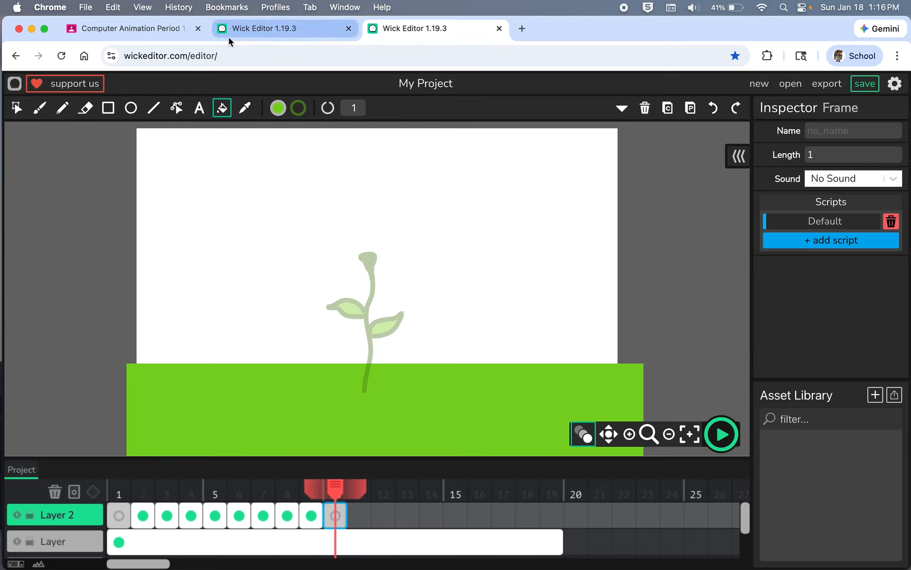
left_click(63, 107)
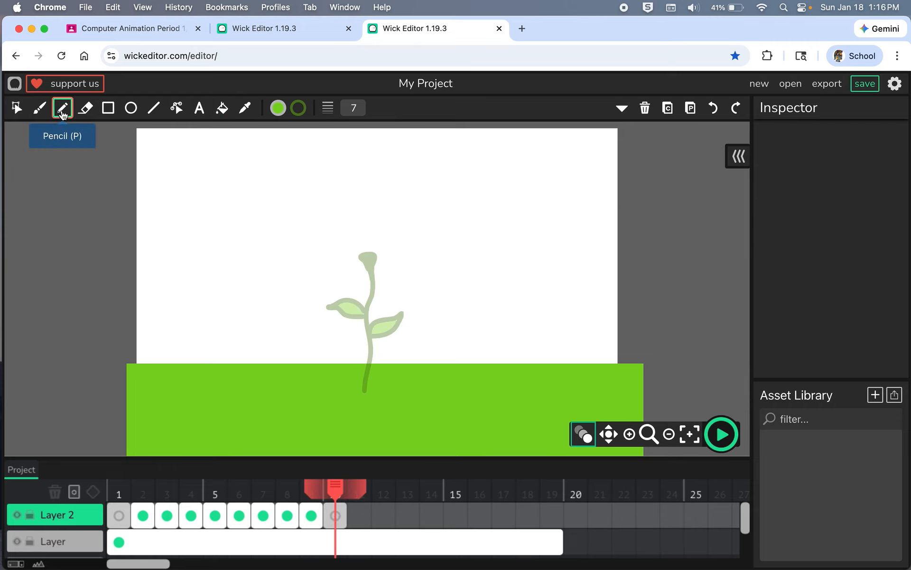
mouse_move(368, 389)
left_mouse_down()
mouse_move(377, 287)
mouse_move(367, 248)
mouse_move(381, 254)
mouse_move(375, 263)
mouse_move(368, 250)
mouse_move(379, 254)
left_mouse_up()
mouse_move(371, 310)
left_mouse_down()
mouse_move(353, 294)
mouse_move(322, 296)
mouse_move(338, 315)
mouse_move(370, 310)
mouse_move(368, 320)
mouse_move(409, 308)
mouse_move(396, 327)
mouse_move(374, 320)
left_mouse_up()
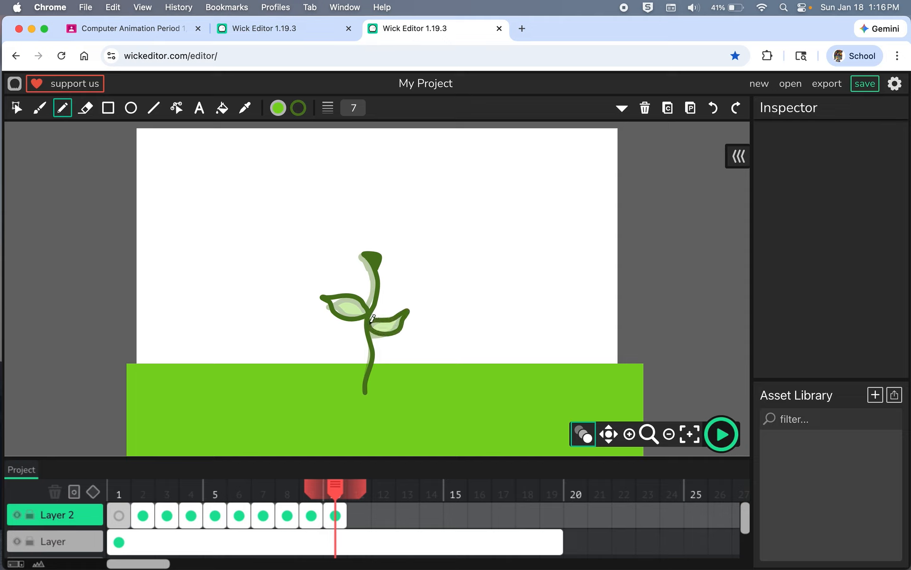
left_click(221, 108)
left_click(390, 325)
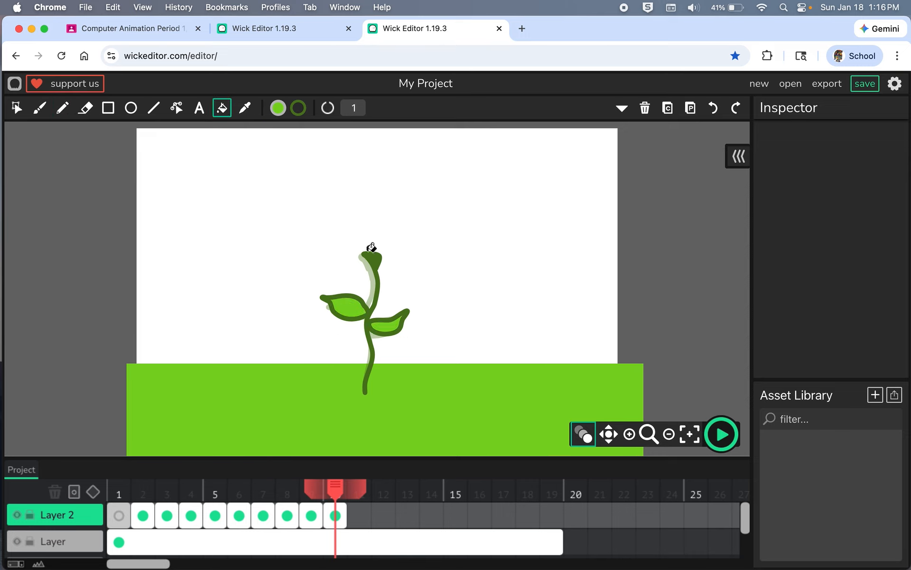
Step: Set the Pencil stroke color to golden yellow EBB728 and draw three petal outlines above the bud on frame 10
left_click(64, 109)
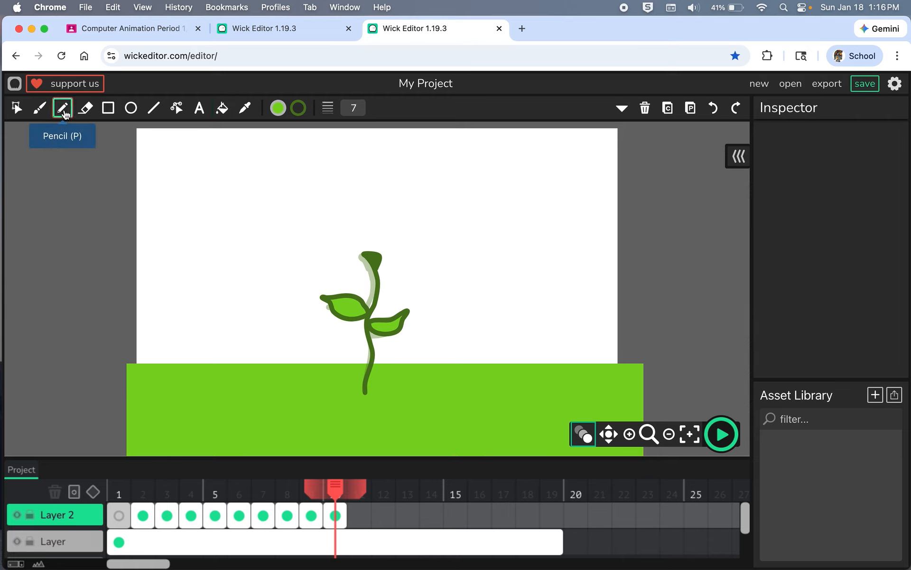
left_click(299, 108)
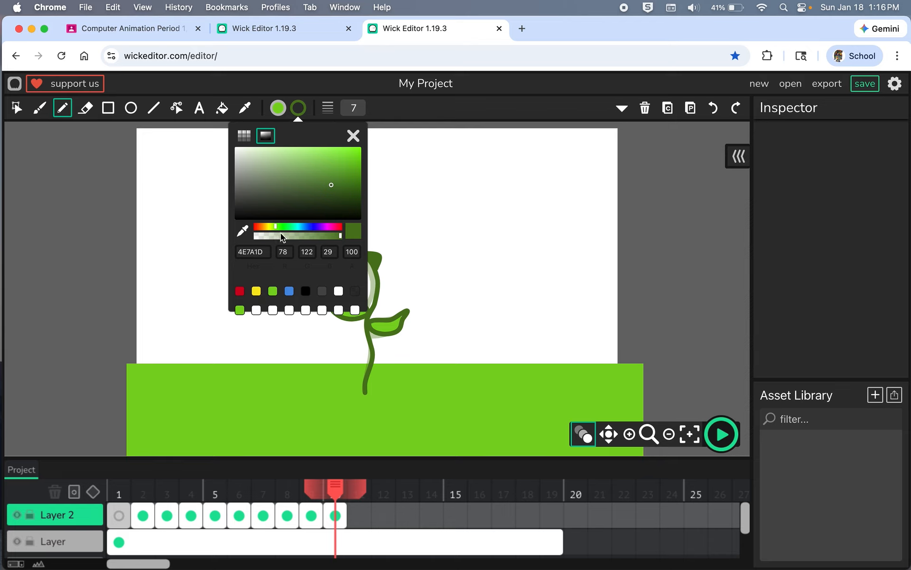
left_click(265, 227)
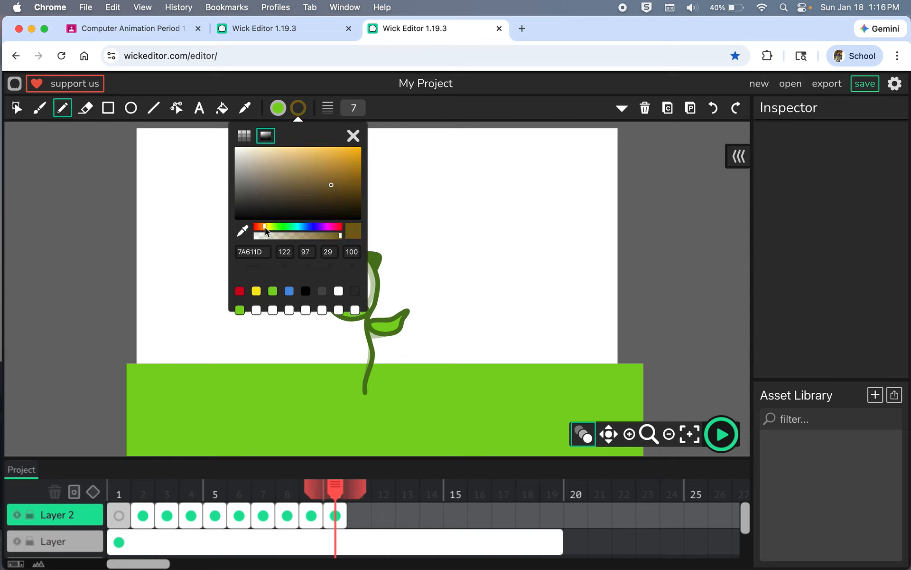
left_click(341, 152)
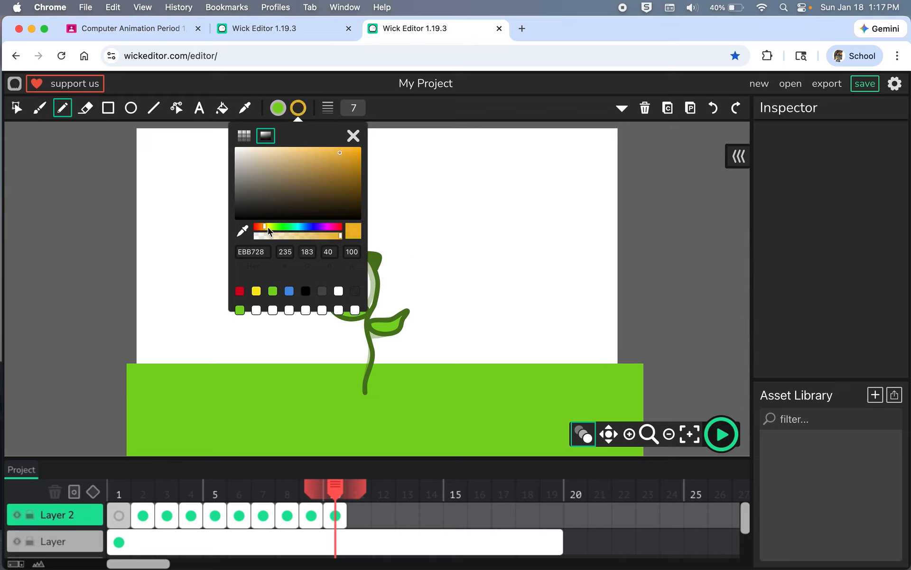
left_click(353, 136)
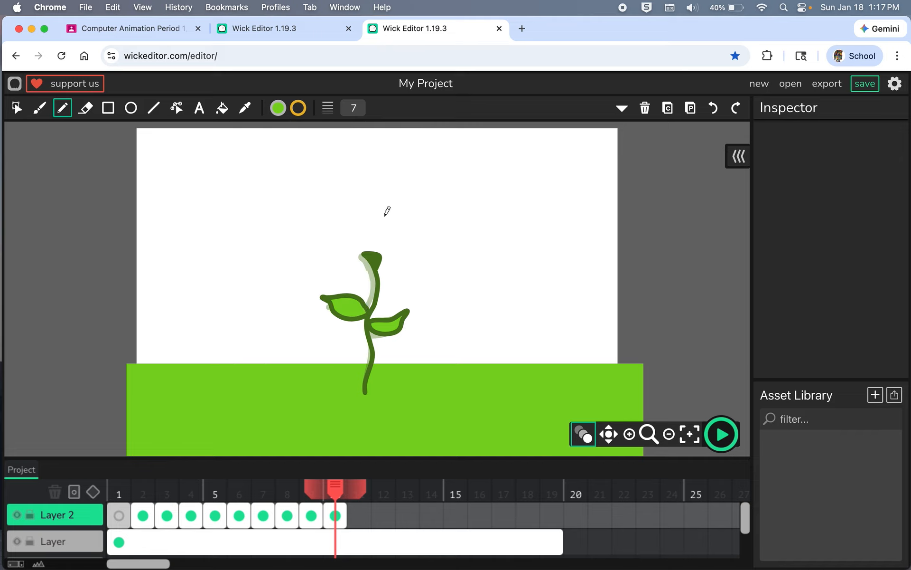
mouse_move(363, 256)
left_mouse_down()
mouse_move(359, 245)
mouse_move(380, 236)
mouse_move(399, 249)
mouse_move(386, 251)
left_mouse_up()
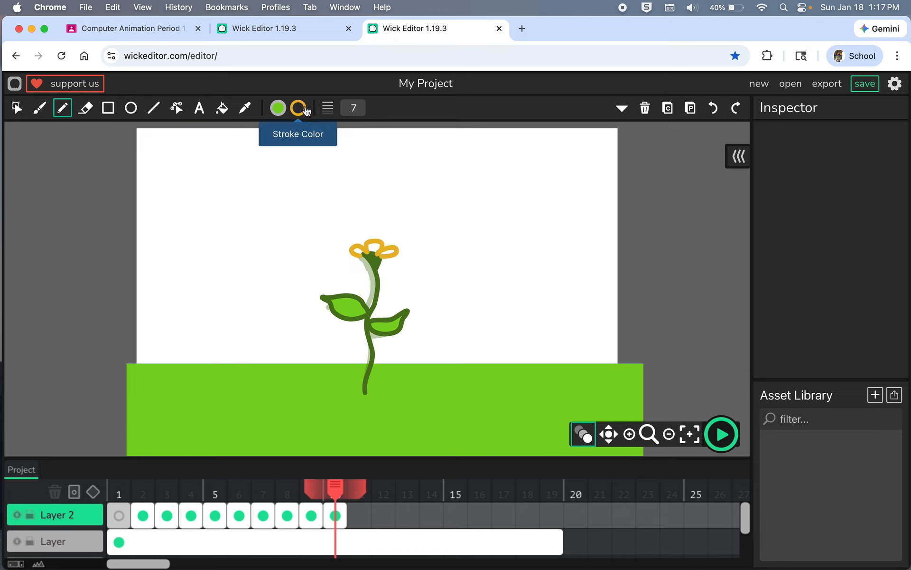
Step: Set the fill color to yellow F8E71C and fill the three petals on frame 10
left_click(278, 107)
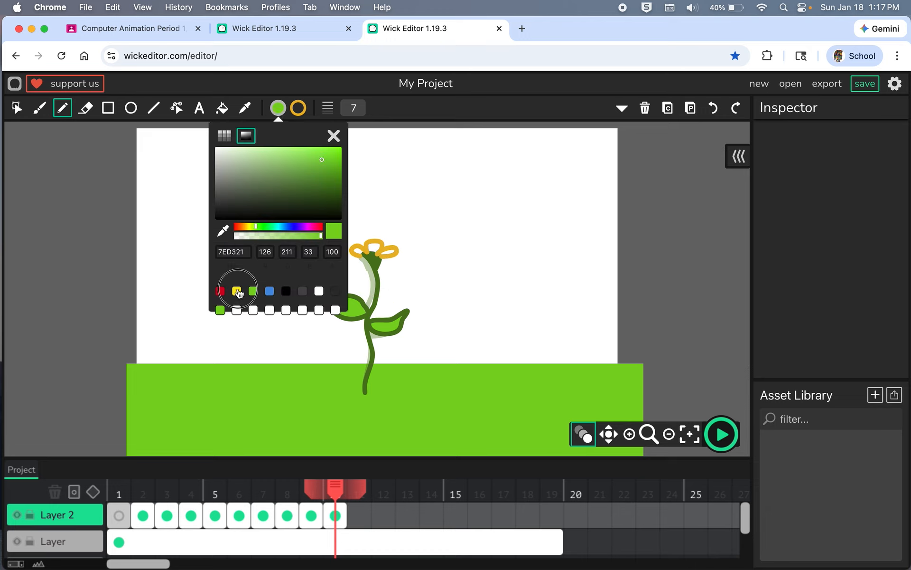
left_click(236, 291)
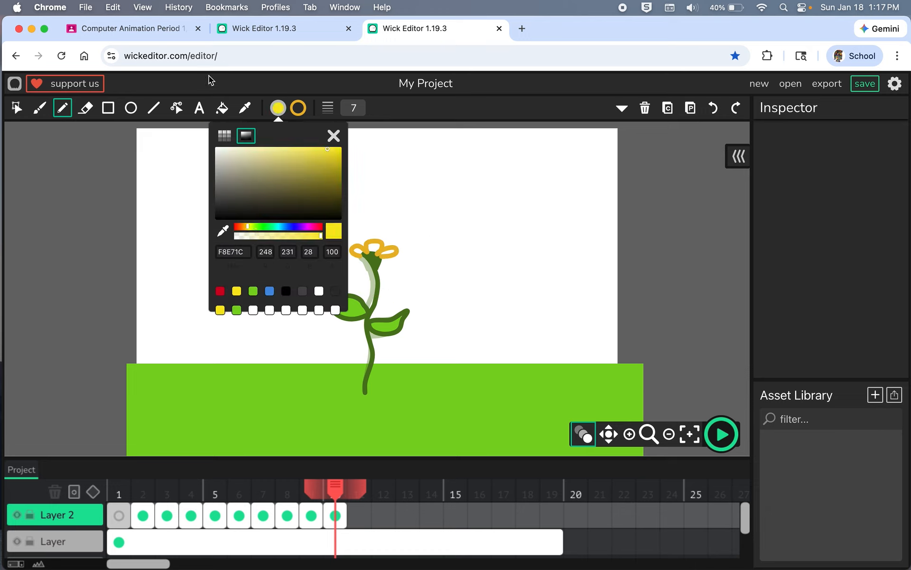
left_click(222, 108)
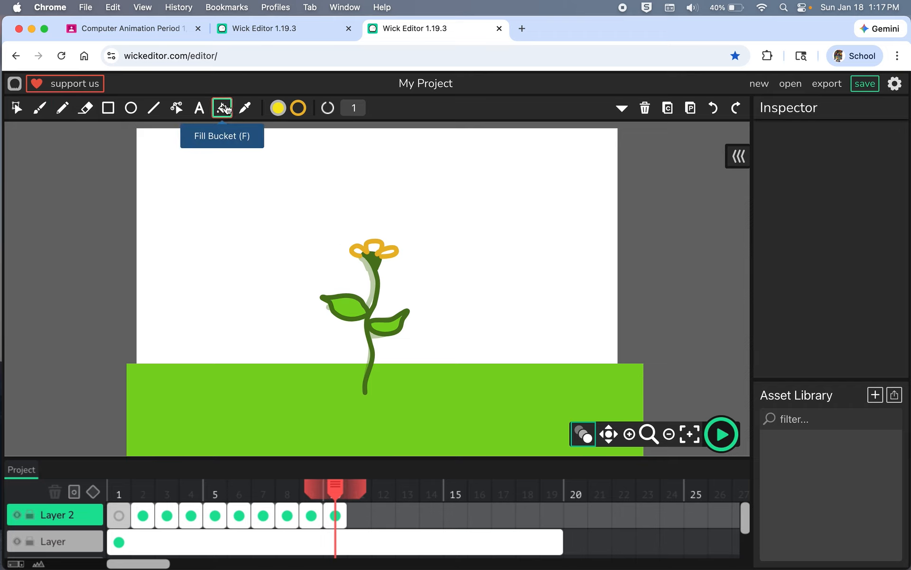
left_click(362, 247)
left_click(376, 245)
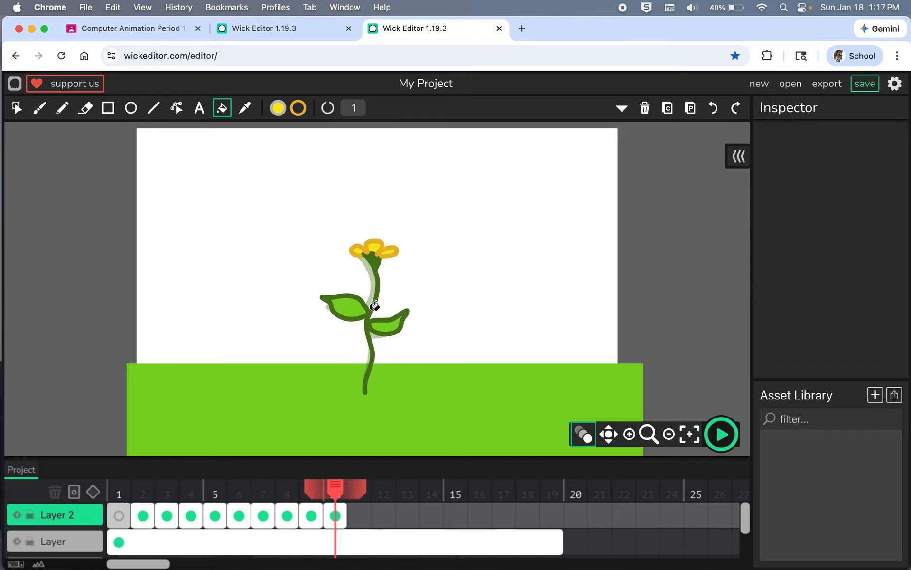
Step: Add frame 11 on Layer 2 and switch back to the Pencil tool
left_click(360, 517)
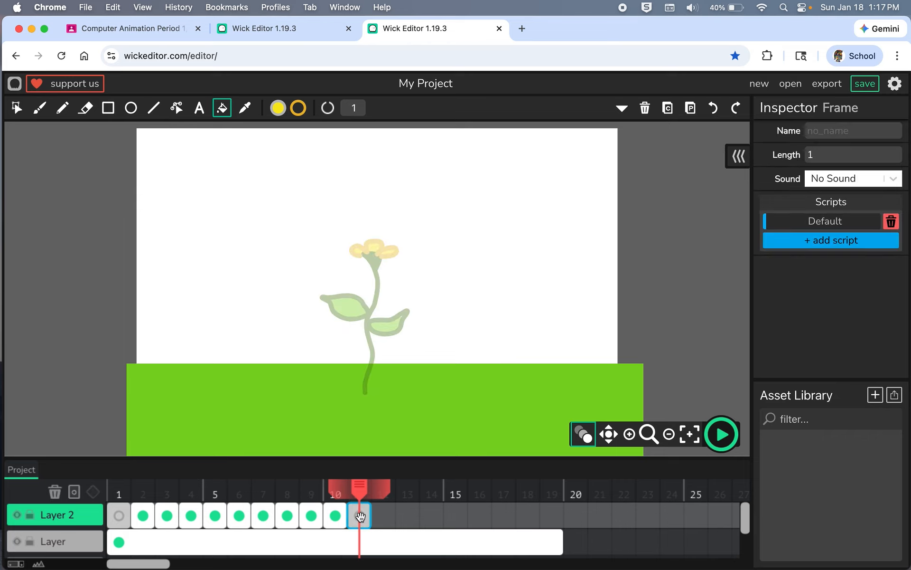
left_click(61, 108)
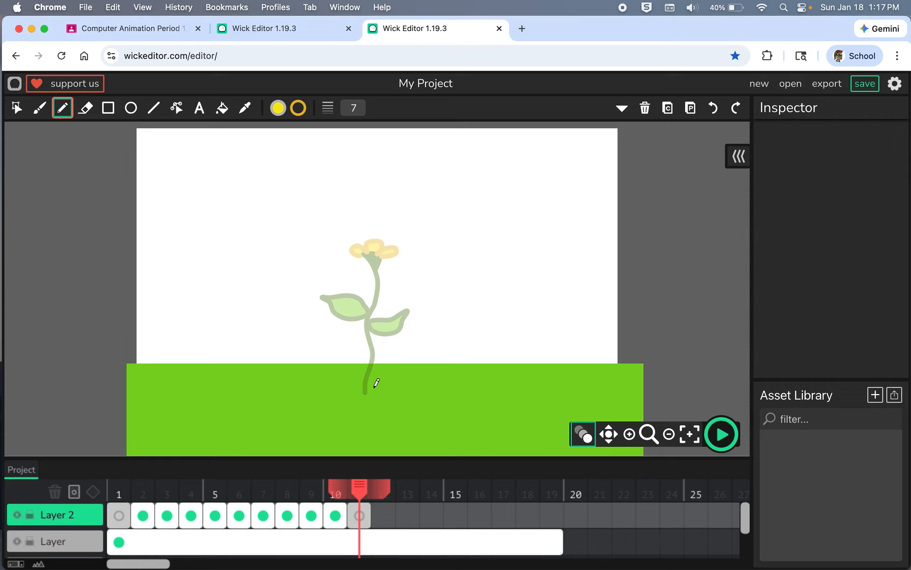
left_click(299, 109)
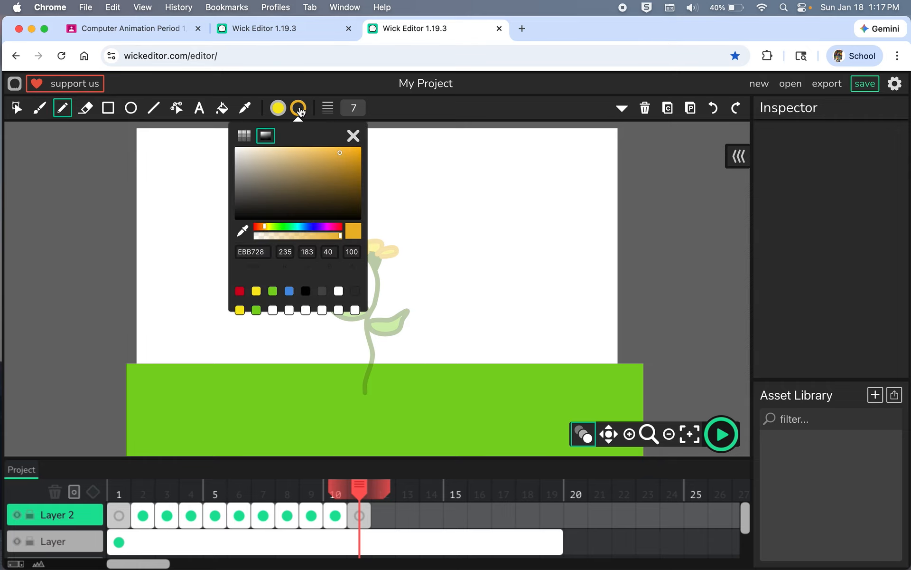
left_click(353, 137)
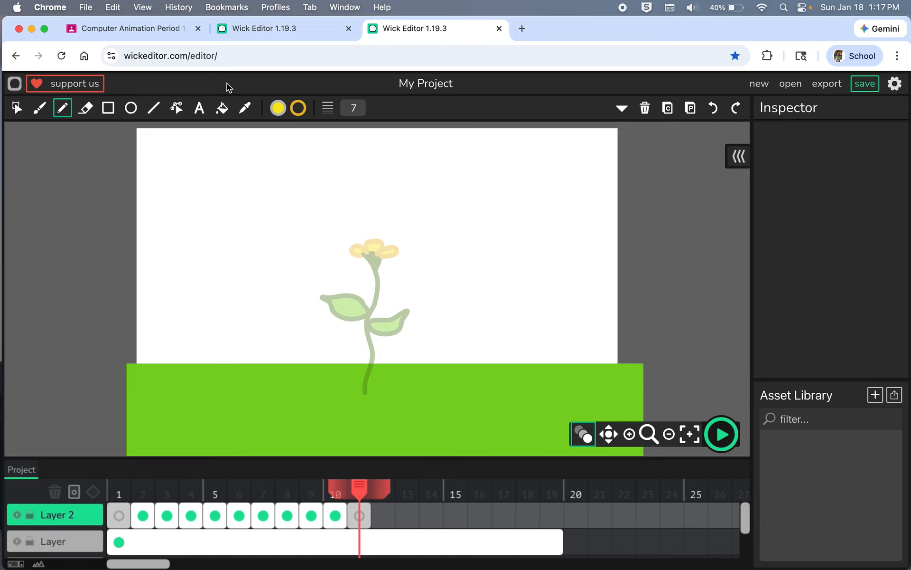
Step: Sample the bud's dark green on frame 10 as both fill and stroke color, and return to frame 11
left_click(335, 516)
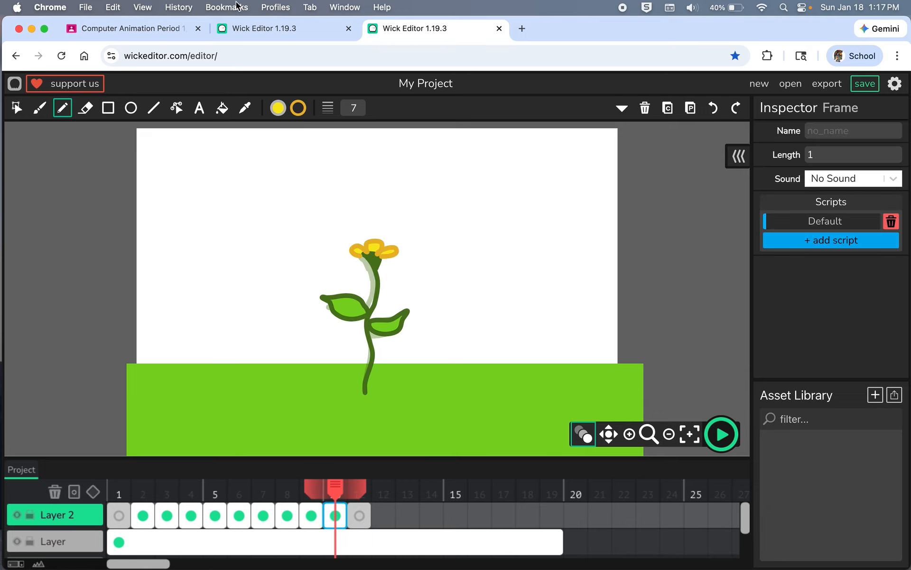
left_click(245, 109)
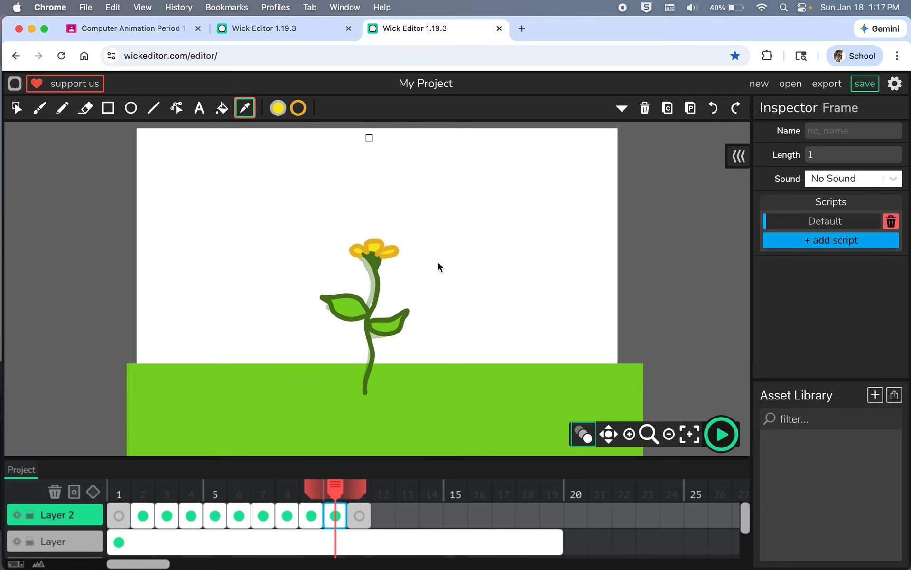
left_click(375, 263)
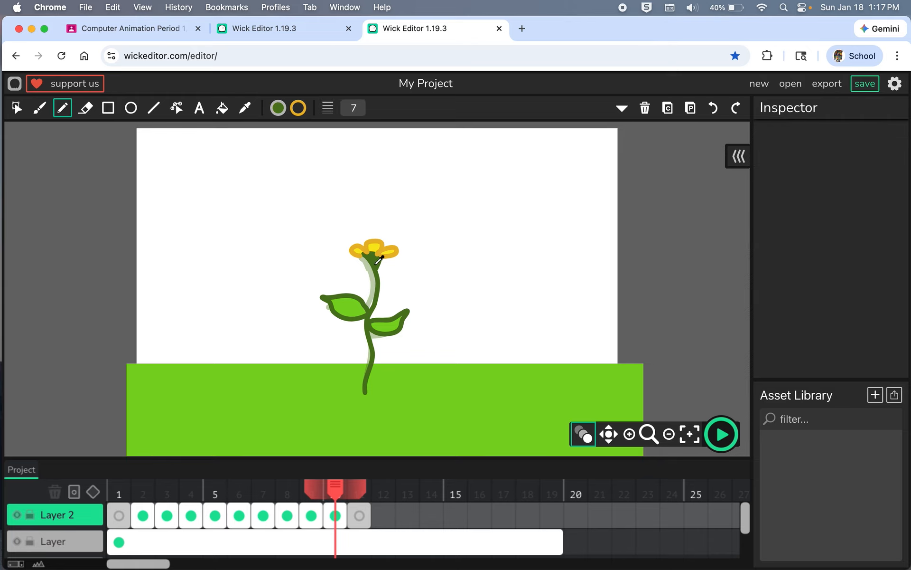
left_click(299, 108)
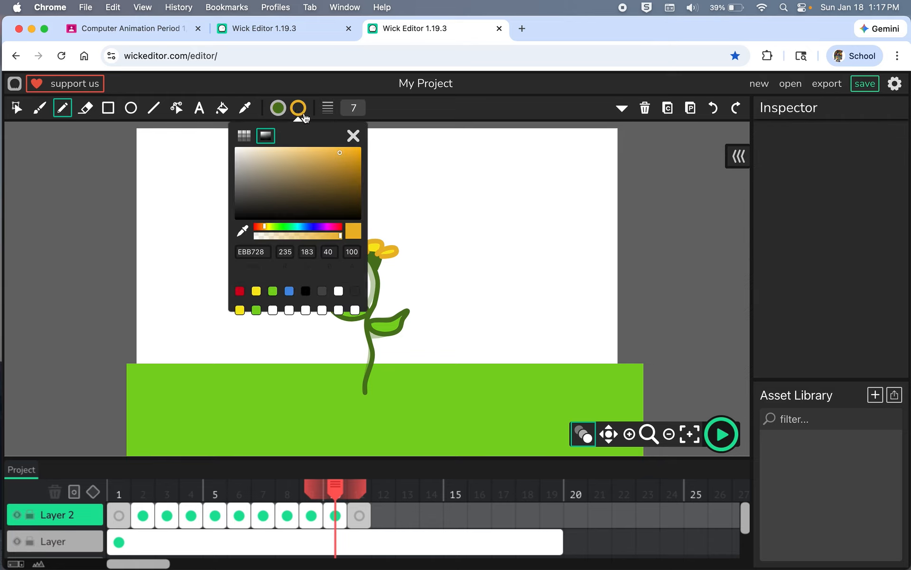
left_click(243, 231)
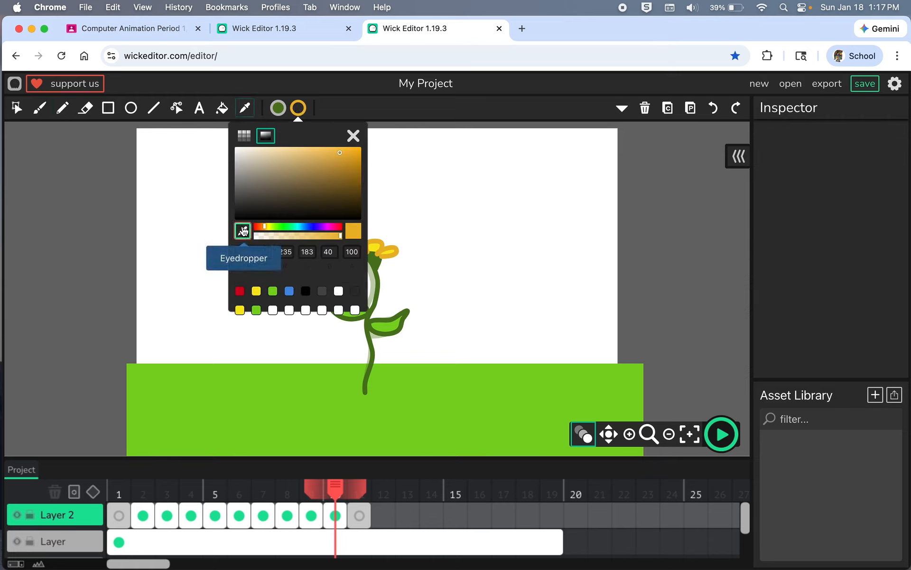
left_click(379, 261)
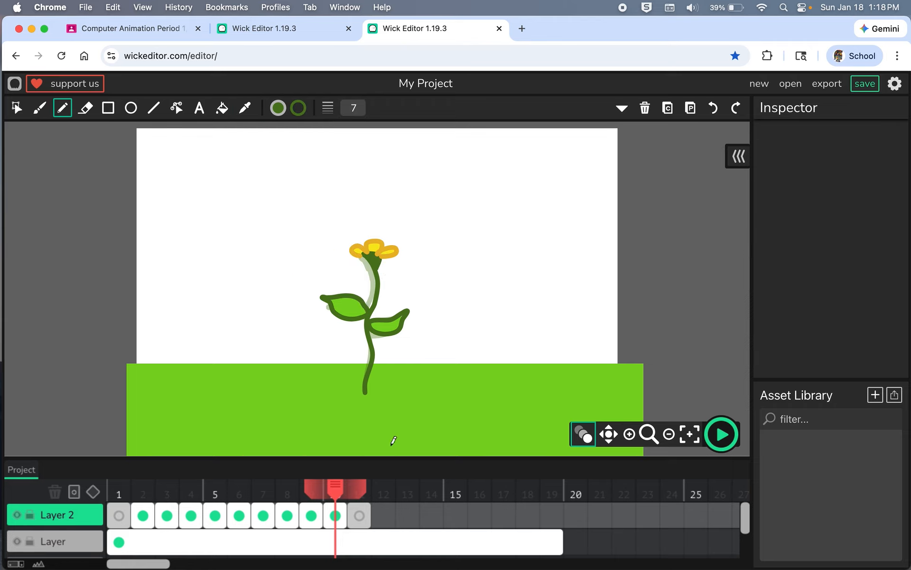
left_click(359, 515)
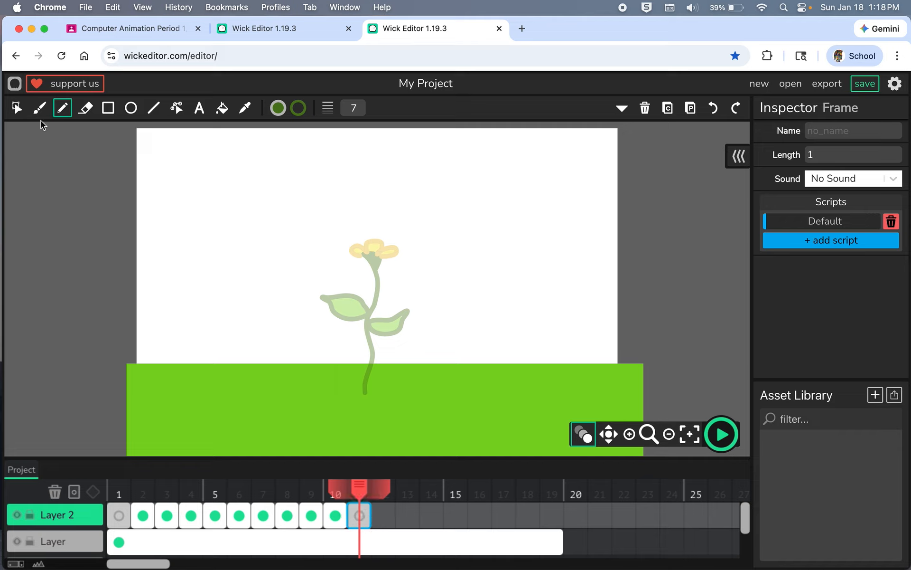
Step: Draw the dark green stem, two leaf outlines and bud on frame 11, and fill both leaves with green 7ED321
left_click_drag(369, 387, 374, 261)
mouse_move(373, 311)
left_mouse_down()
mouse_move(334, 288)
mouse_move(344, 313)
mouse_move(412, 315)
mouse_move(400, 335)
mouse_move(375, 330)
mouse_move(374, 319)
left_mouse_up()
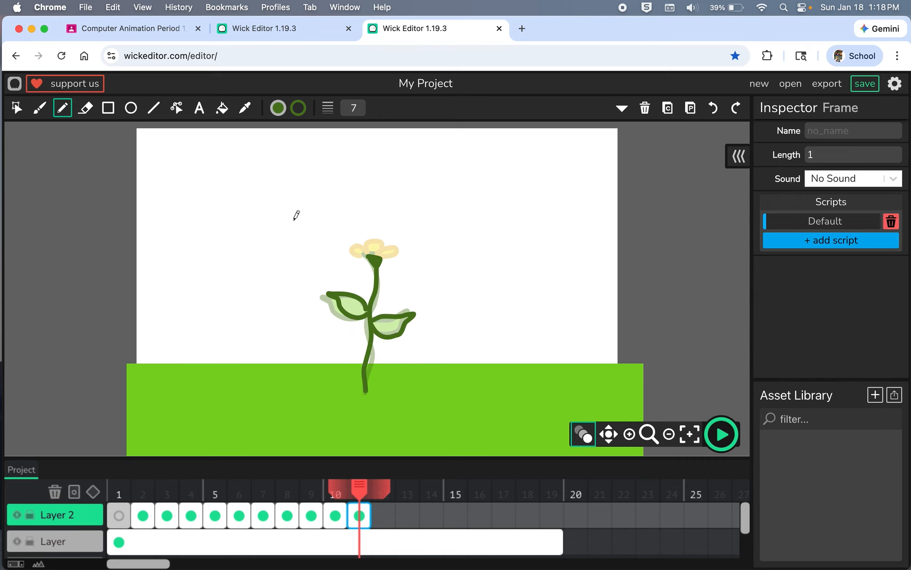
left_click(278, 108)
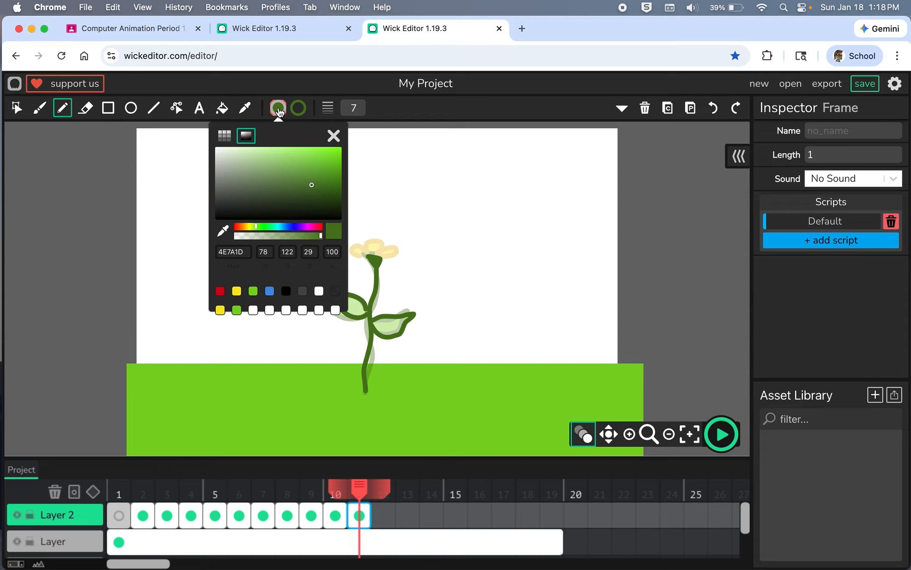
left_click(254, 291)
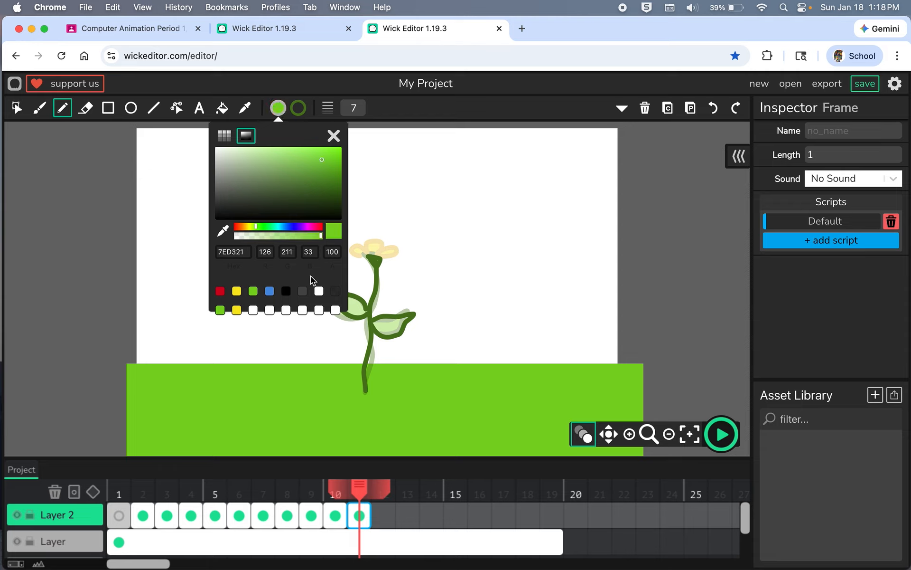
left_click(222, 107)
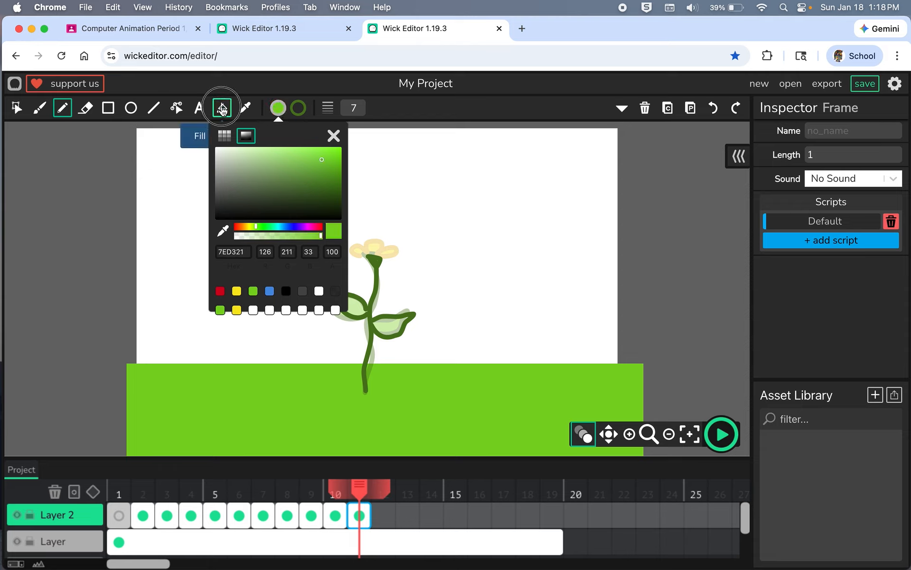
left_click(355, 304)
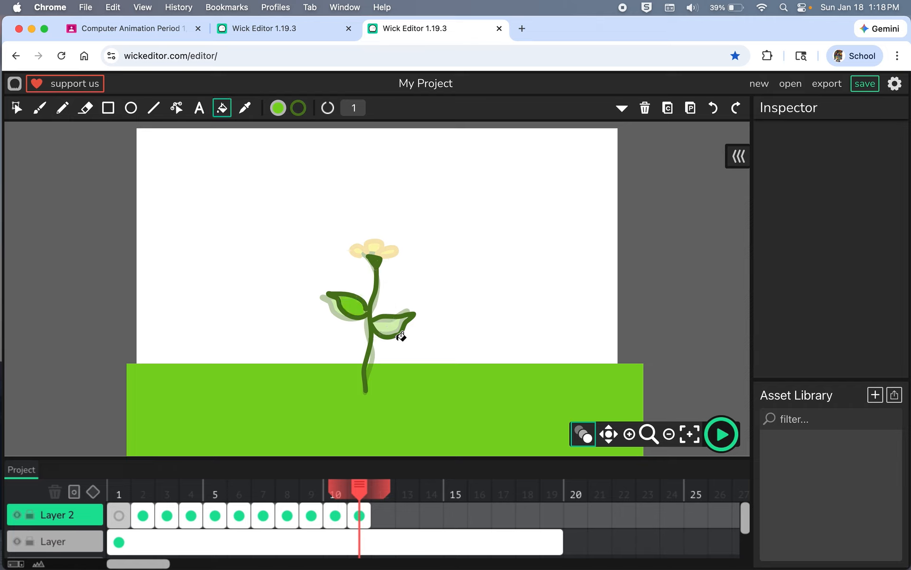
left_click(397, 325)
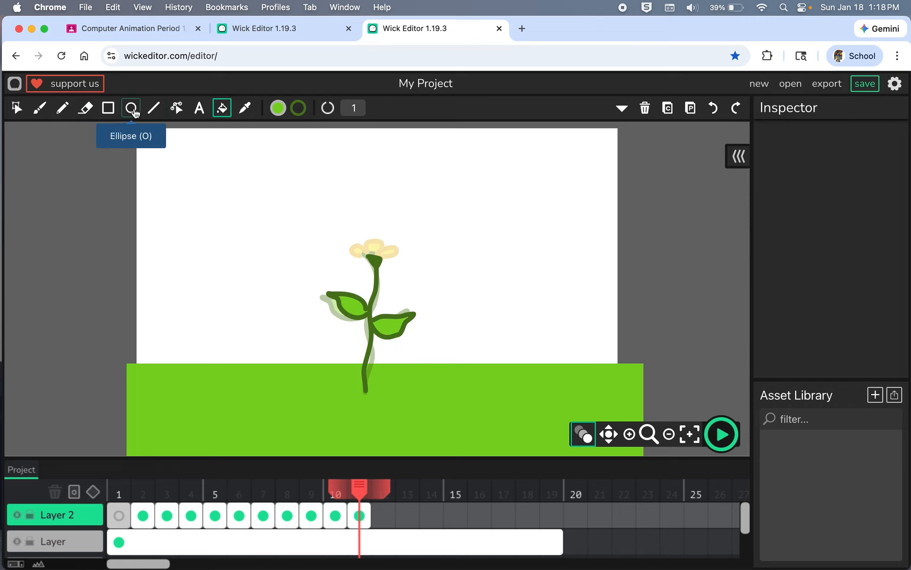
Step: Sample the golden petal outline on frame 10 as stroke color and draw four petal outlines above the bud on frame 11 with the Pencil
left_click(298, 109)
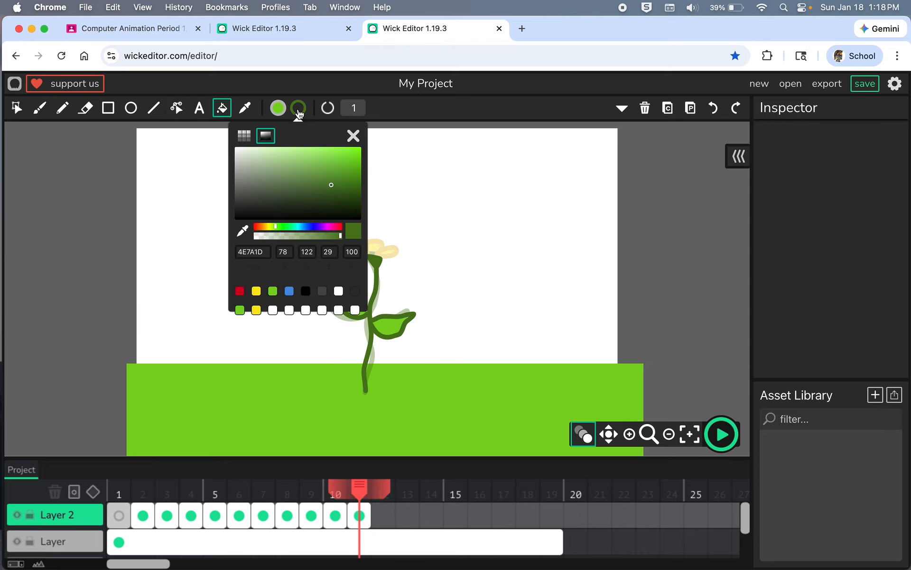
left_click(242, 230)
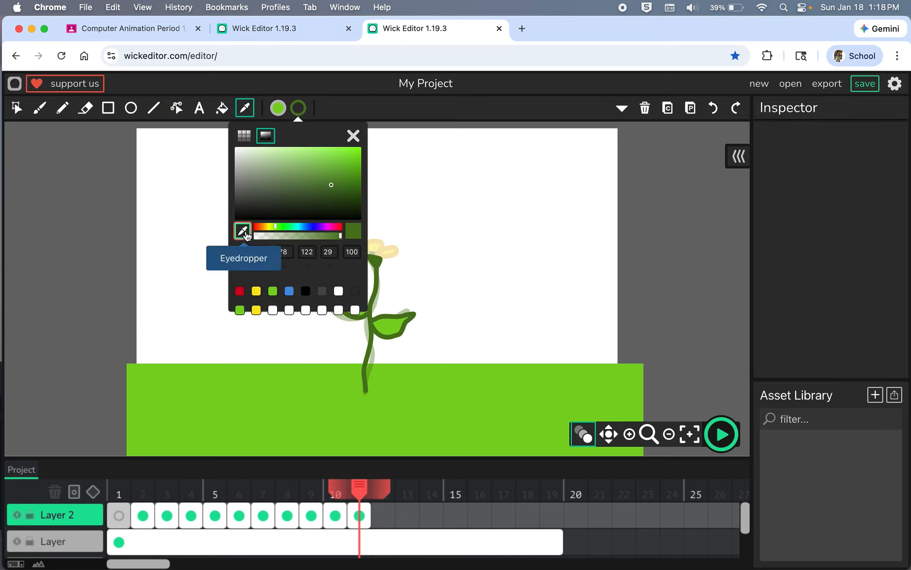
left_click(337, 516)
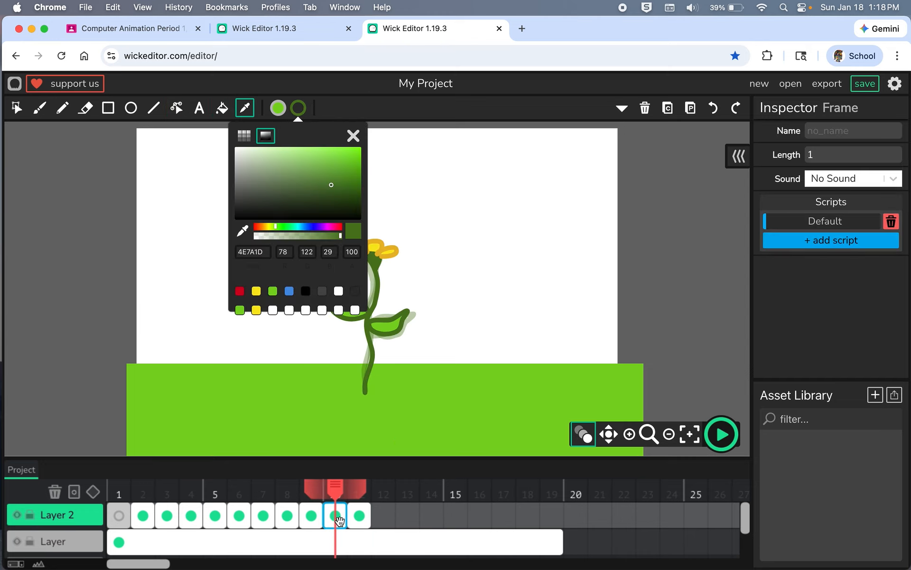
left_click(390, 247)
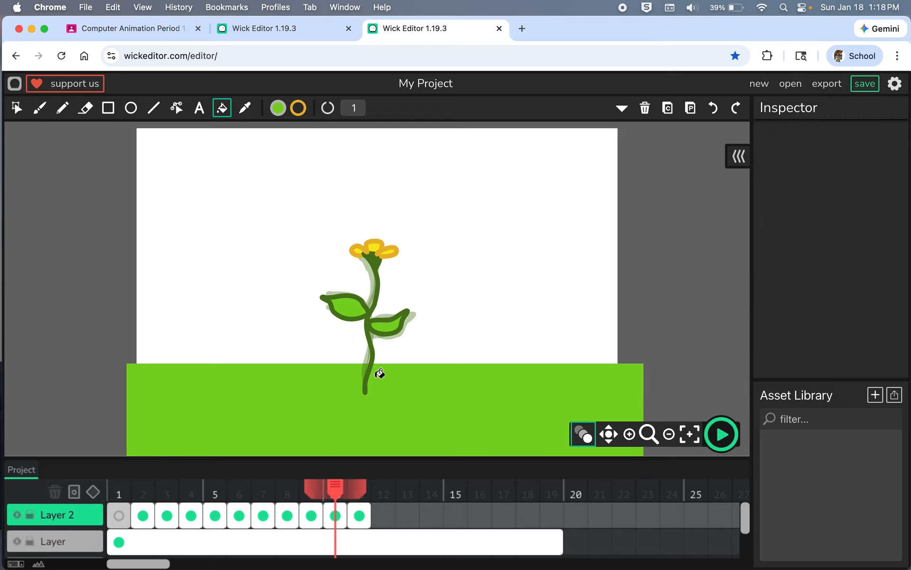
left_click(359, 516)
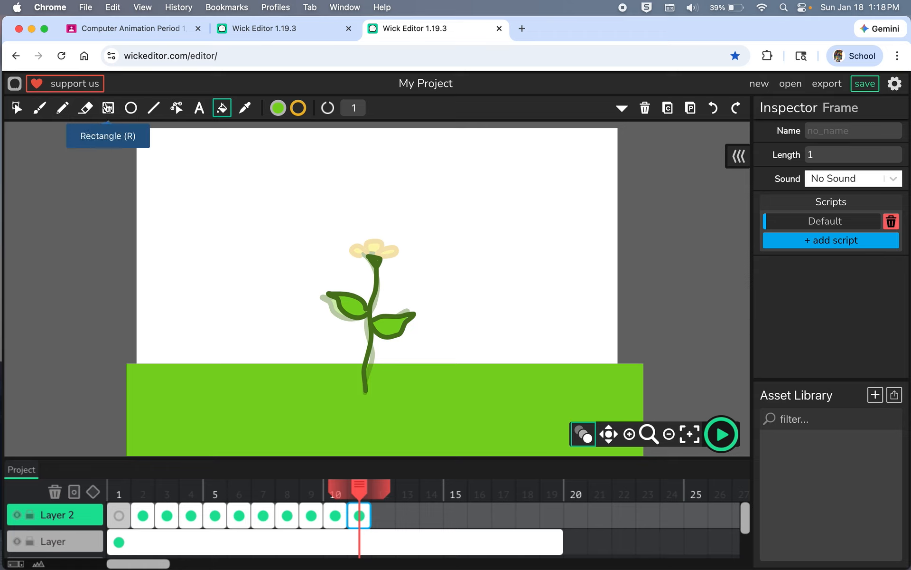
left_click(63, 107)
mouse_move(372, 252)
left_mouse_down()
mouse_move(336, 243)
mouse_move(371, 255)
mouse_move(357, 235)
mouse_move(364, 227)
mouse_move(374, 256)
mouse_move(384, 226)
mouse_move(397, 235)
mouse_move(377, 253)
mouse_move(396, 237)
mouse_move(411, 239)
mouse_move(382, 257)
left_mouse_up()
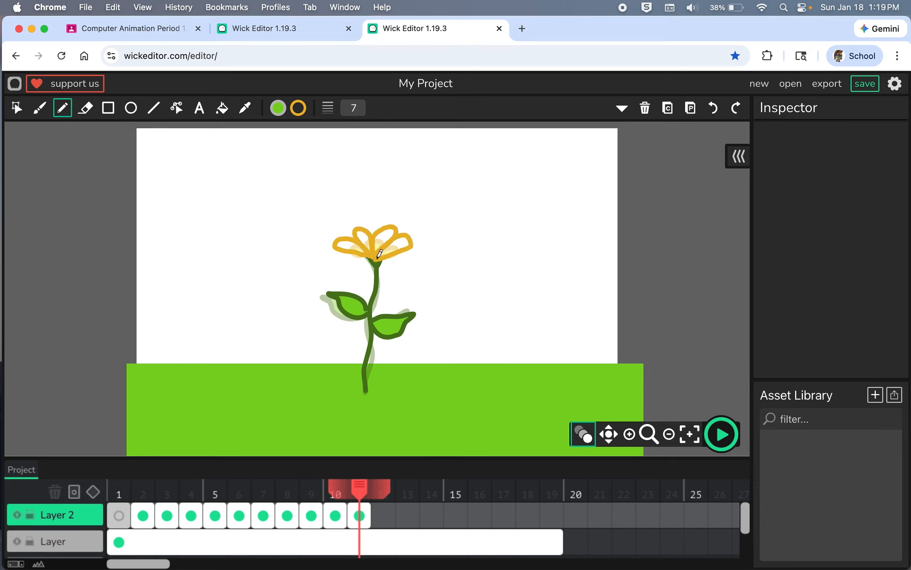
left_click(349, 539)
left_click(340, 519)
left_click(429, 535)
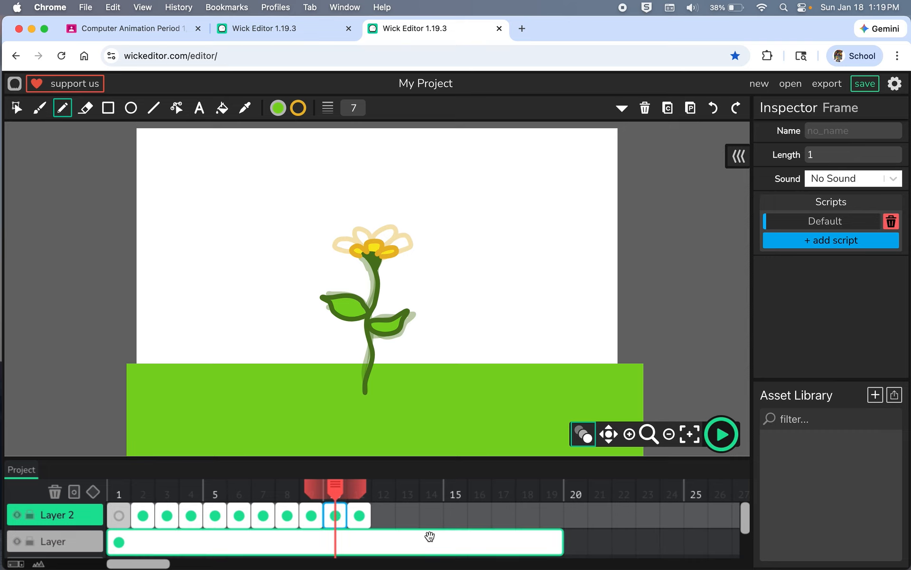
Step: Set the fill color to yellow F8E71C and fill the four petals on frame 11
left_click(360, 517)
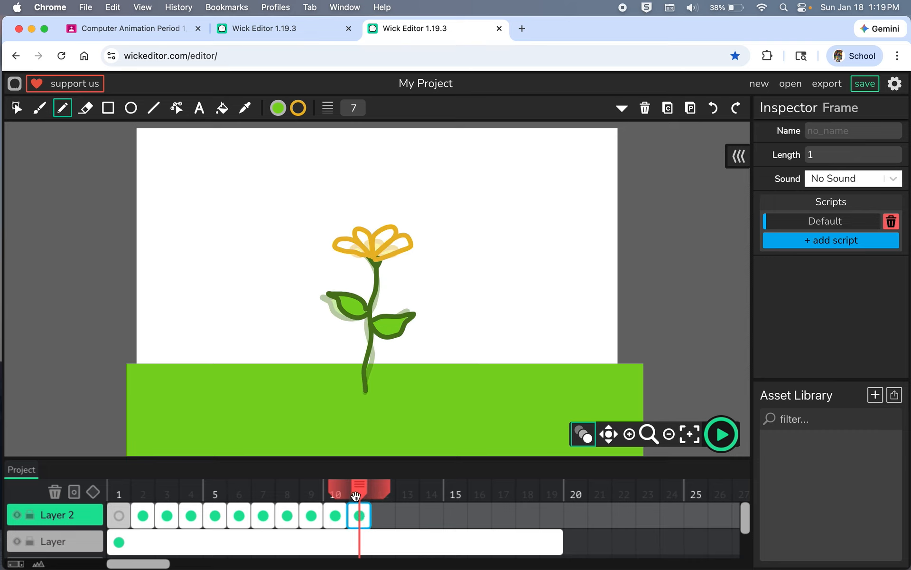
left_click(278, 110)
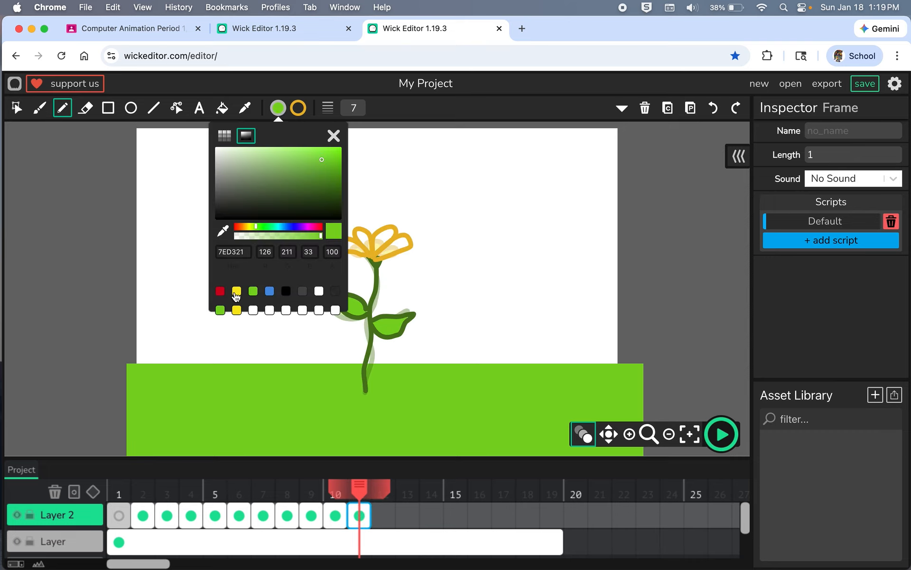
left_click(236, 291)
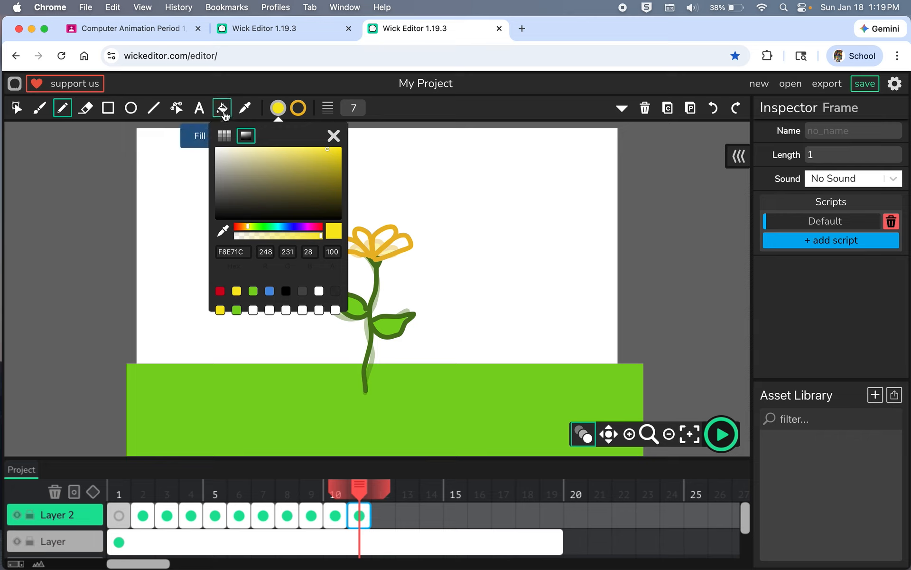
left_click(221, 108)
left_click(351, 243)
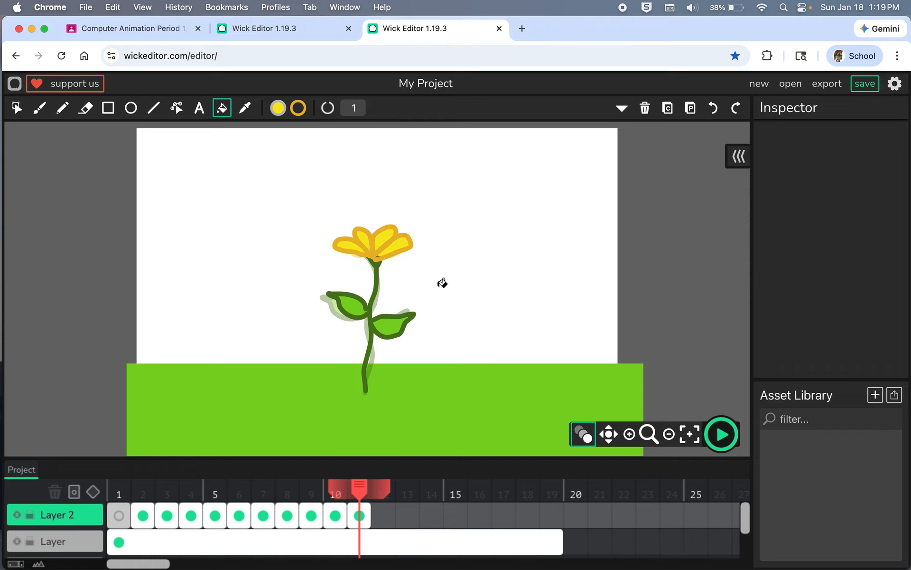
Step: Preview the animation from frame 1, stop playback and return the playhead to frame 11
left_click_drag(360, 487, 116, 486)
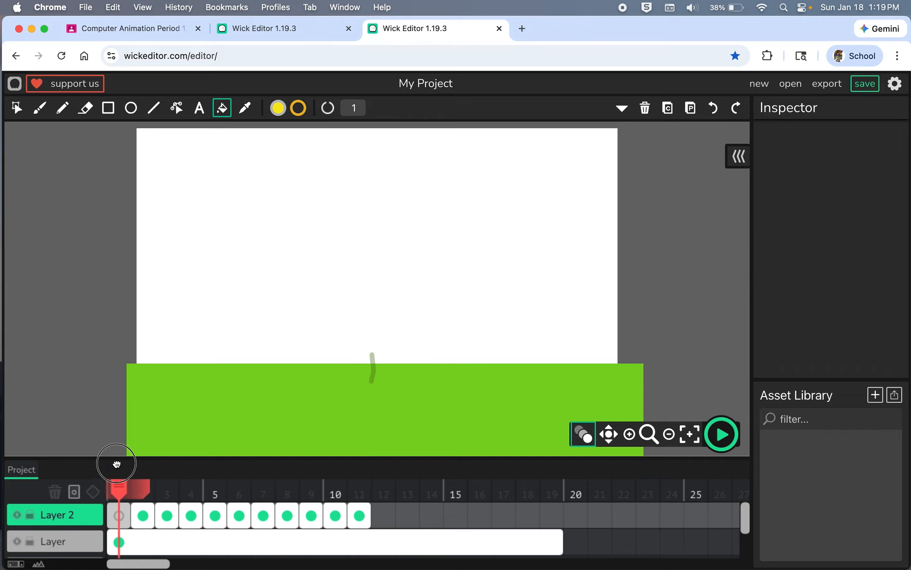
left_click(731, 436)
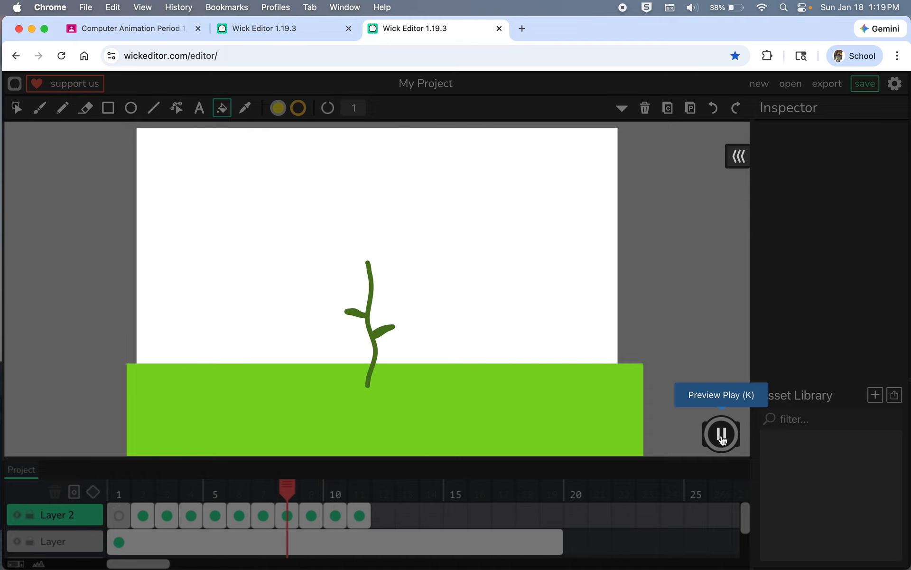
left_click(722, 436)
mouse_move(455, 488)
left_mouse_down()
mouse_move(285, 483)
mouse_move(359, 481)
left_mouse_up()
Step: Check the timeline of the flower project in the other browser tab, and extend frame 11 on Layer 2 to a length of 9 frames
left_click(288, 33)
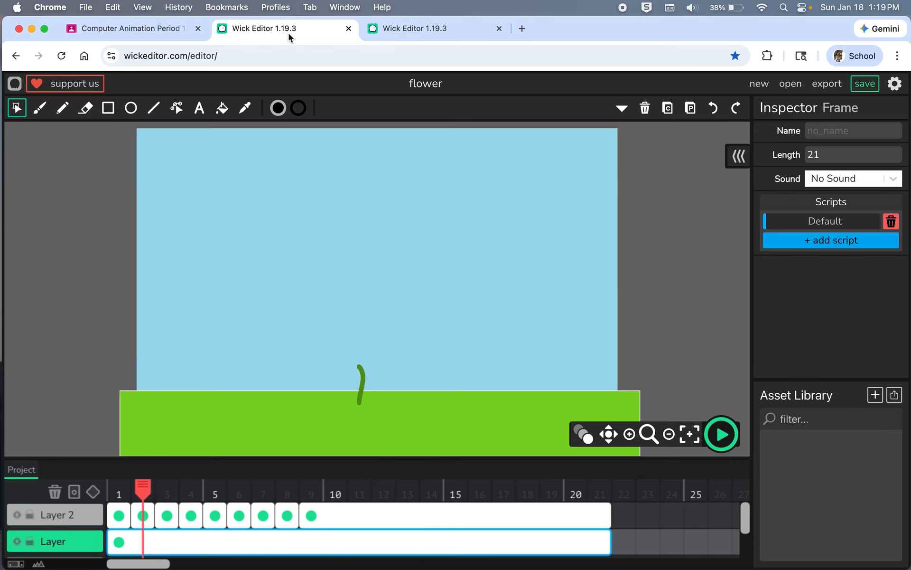
left_click(420, 30)
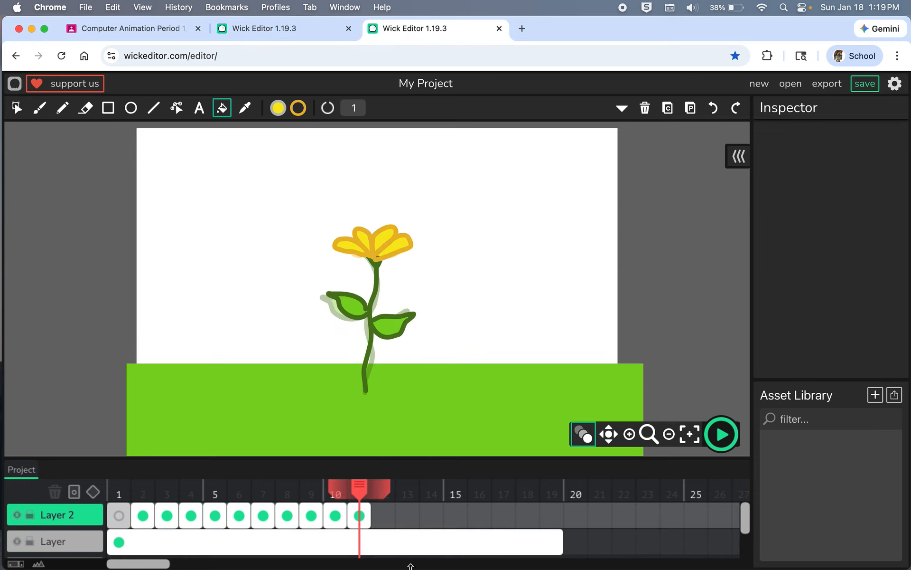
left_click_drag(371, 516, 563, 524)
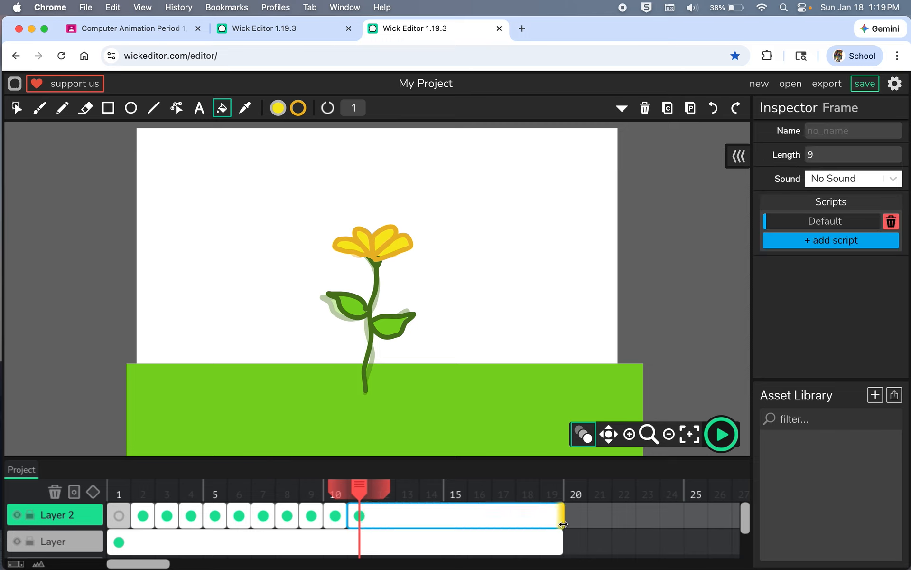
left_click_drag(359, 484, 453, 475)
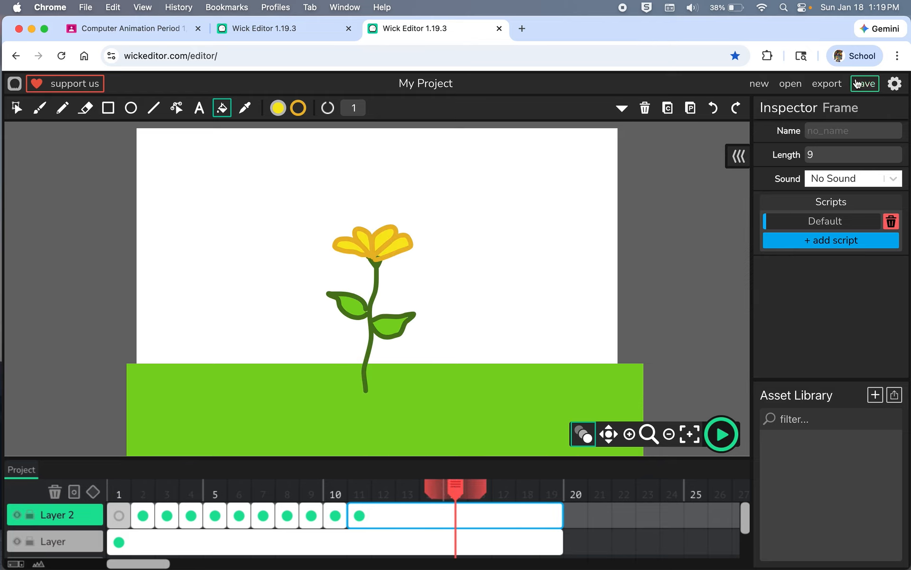
Step: Set the project's background color to light blue 96BDEB in the project settings and apply it
left_click(895, 84)
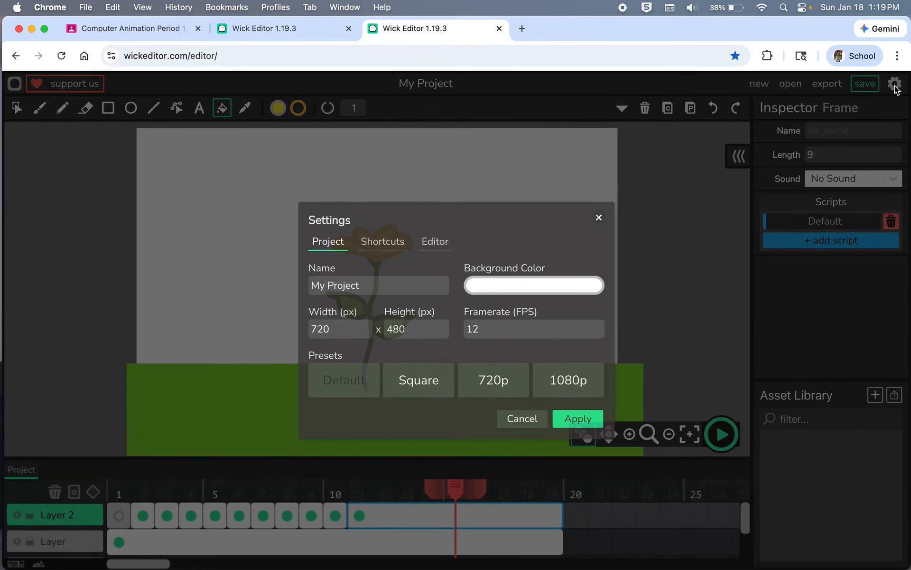
left_click(532, 286)
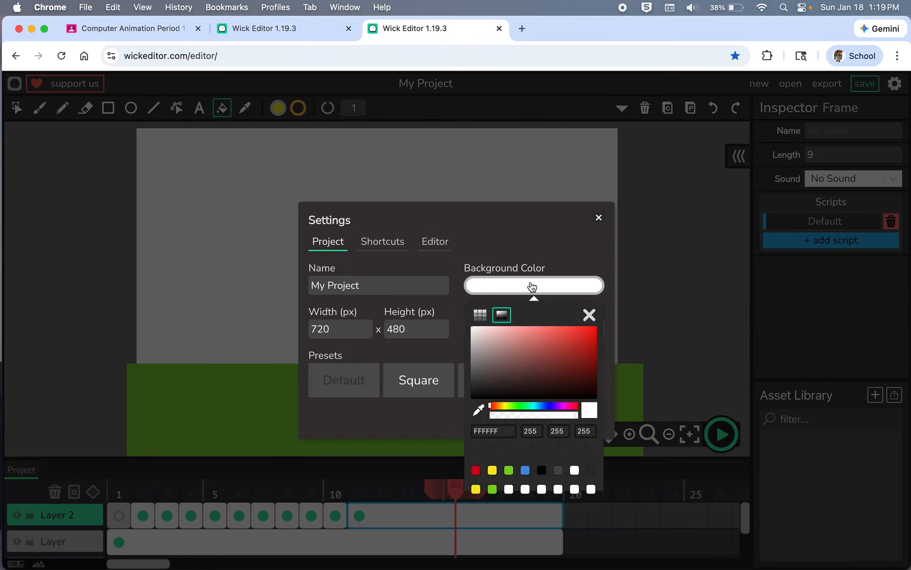
left_click(525, 470)
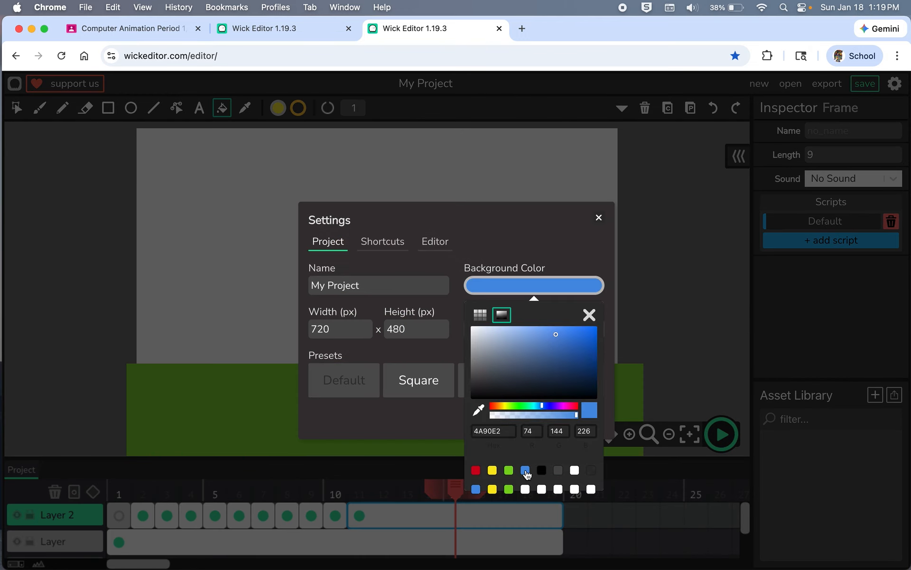
left_click(530, 333)
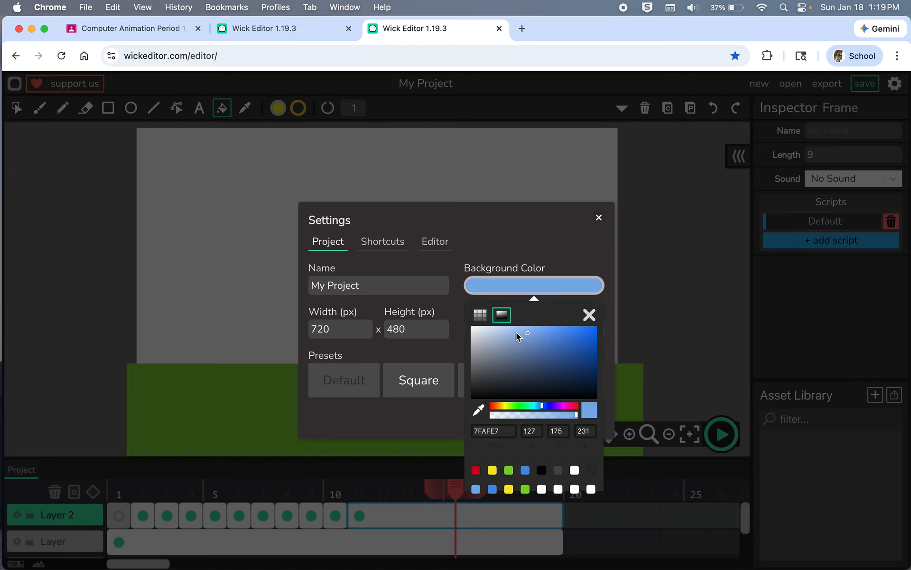
left_click(516, 332)
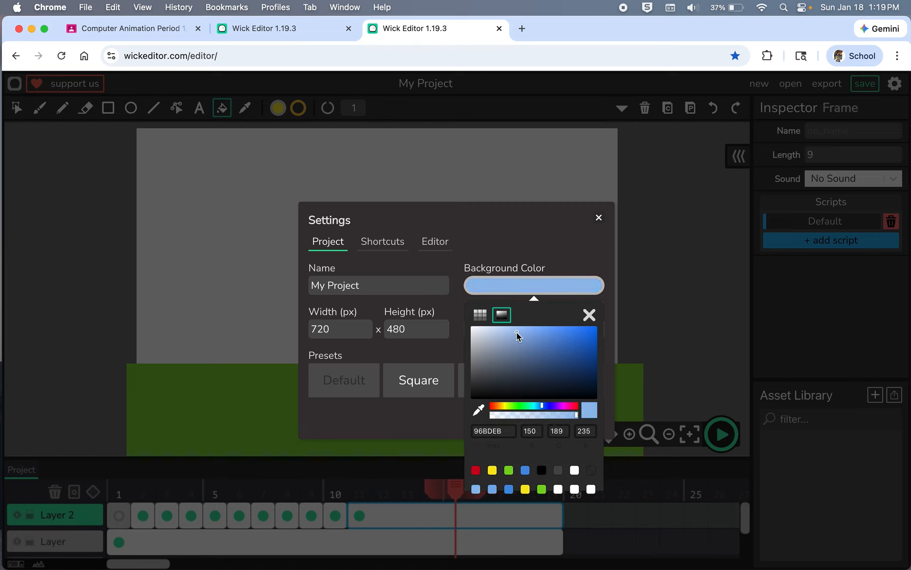
left_click(591, 316)
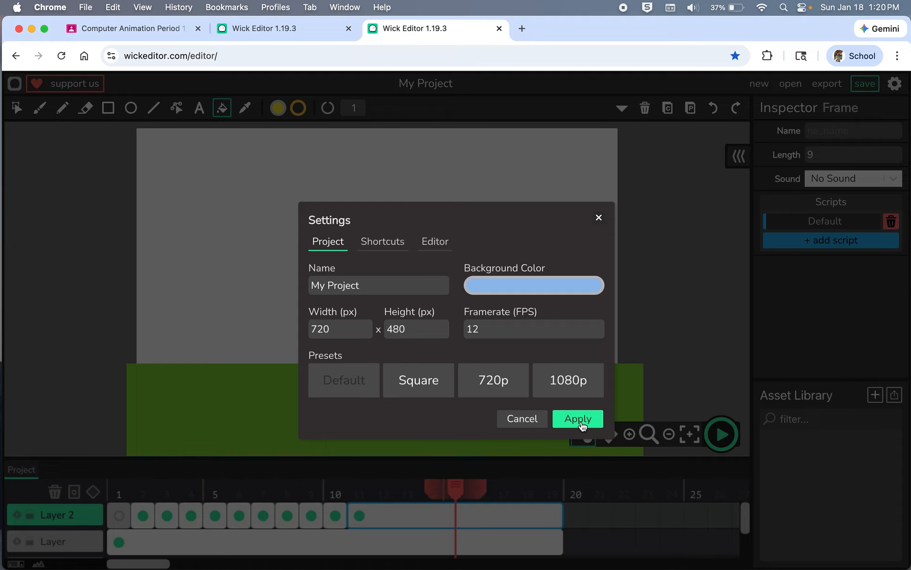
left_click(577, 418)
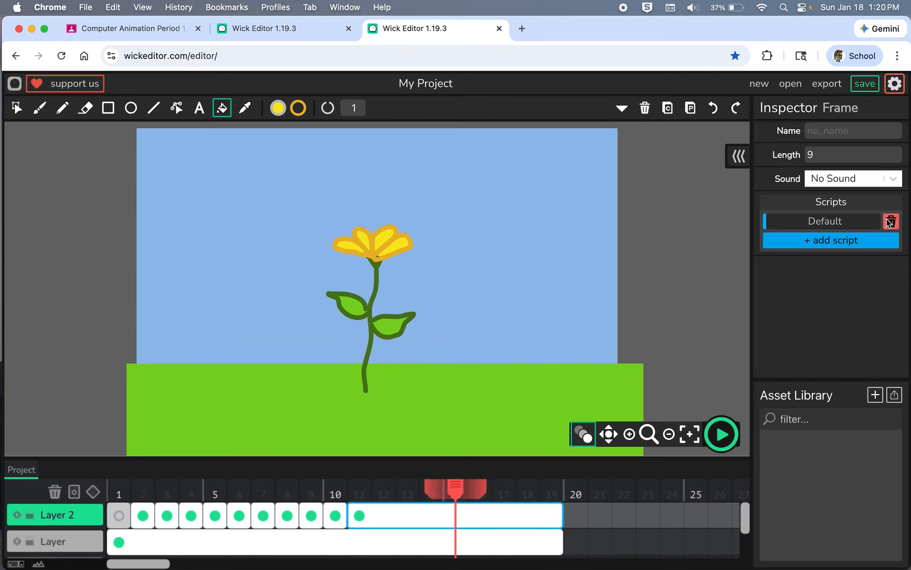
Step: Set the project's background color to pale blue B6CEEB, apply it and preview the animation
left_click(905, 83)
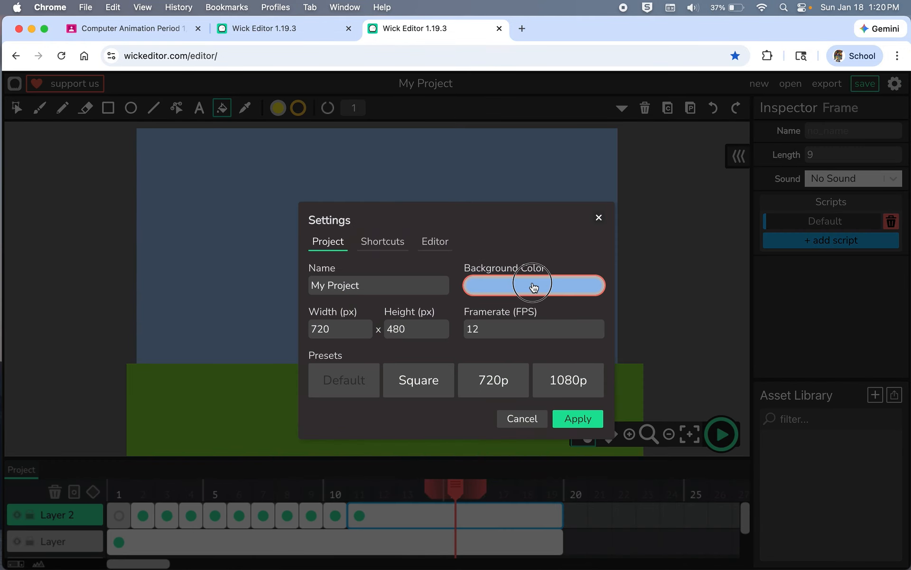
left_click(533, 287)
left_click(500, 331)
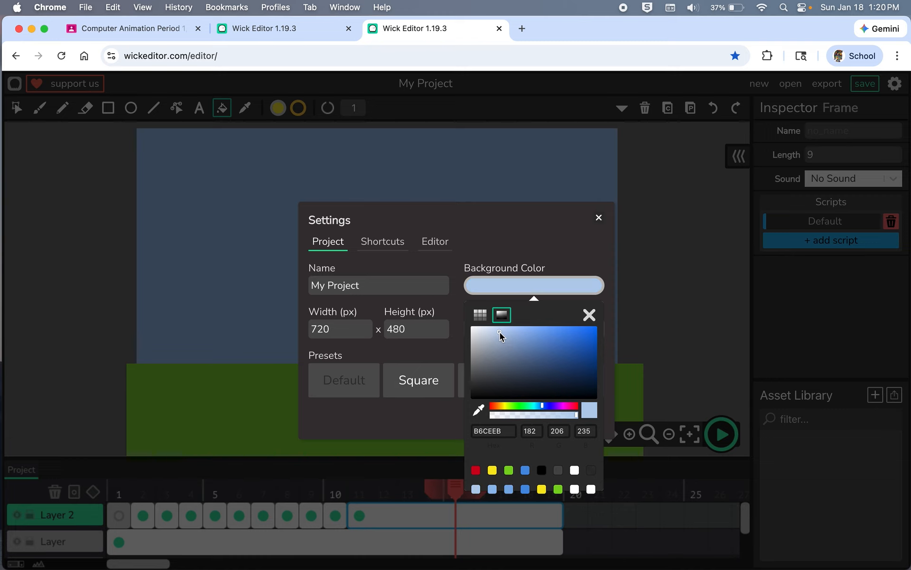
left_click(590, 314)
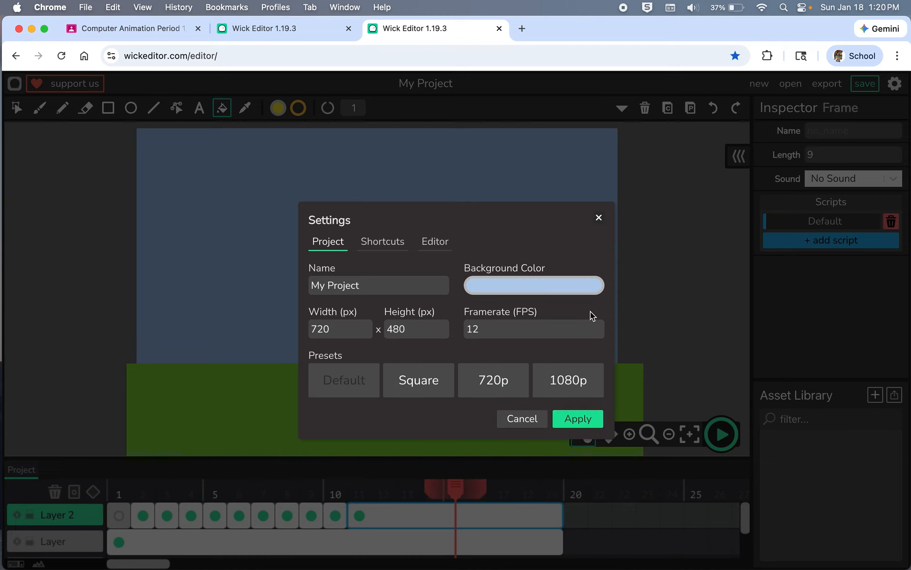
left_click(576, 417)
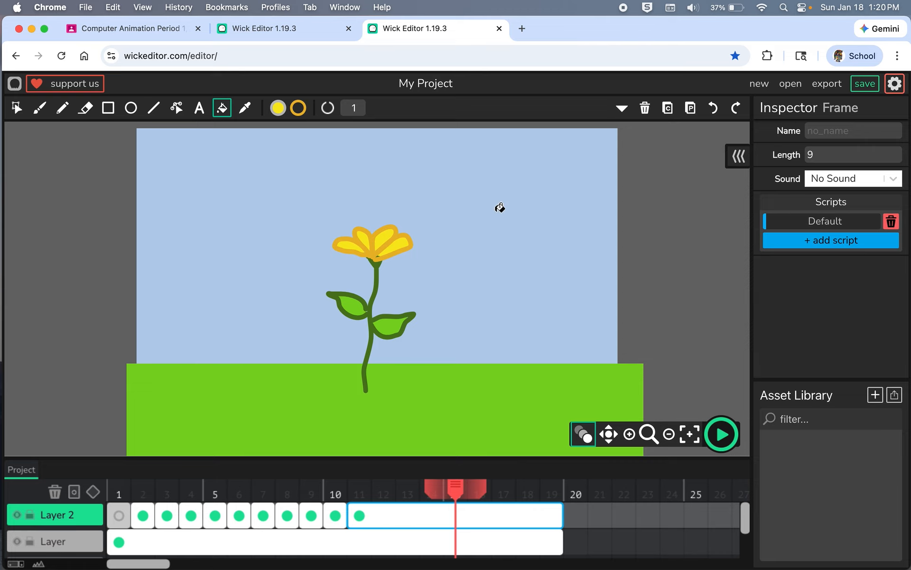
left_click(722, 433)
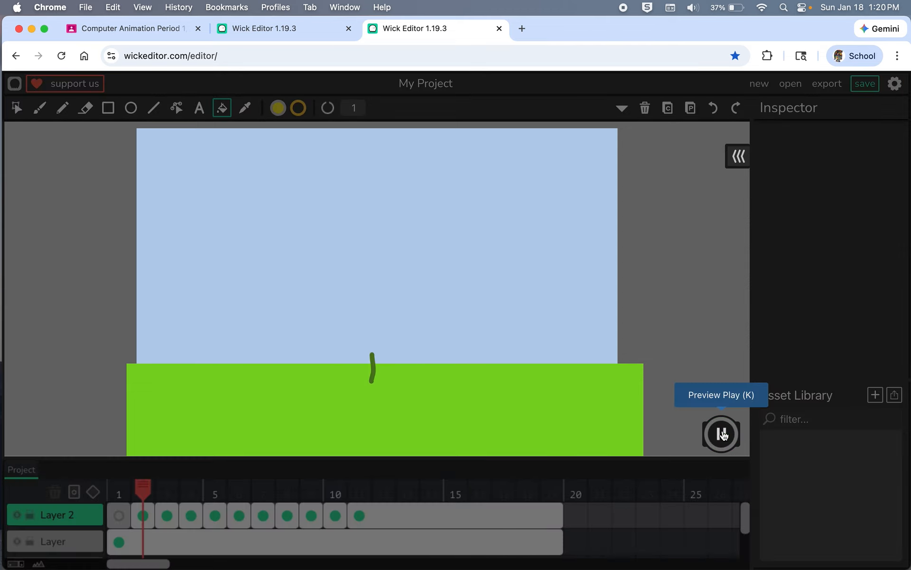